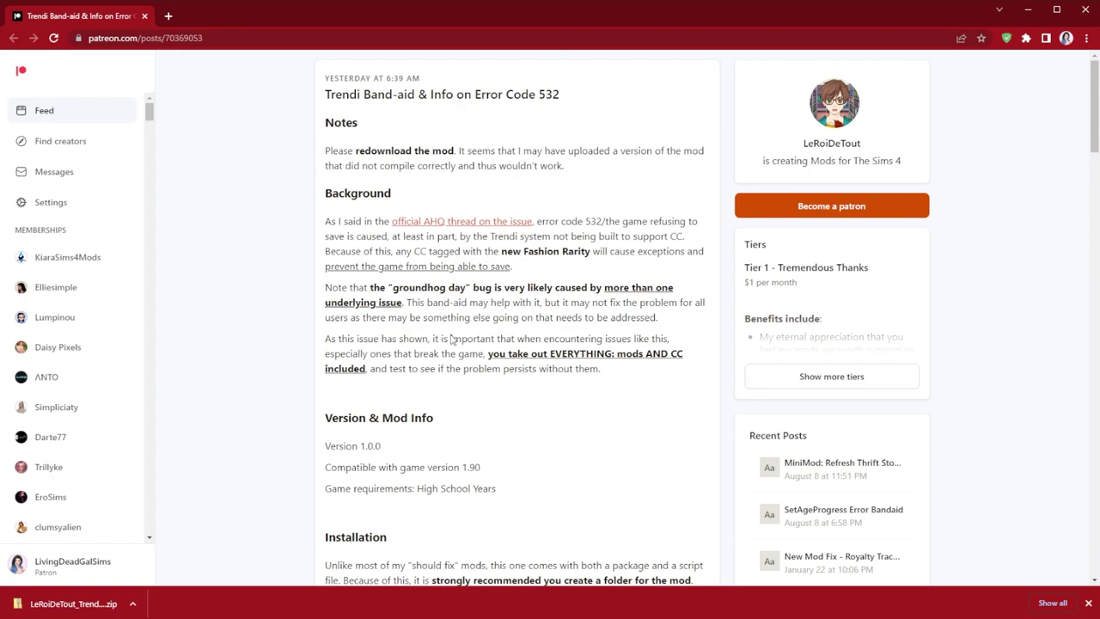
{"action": "scroll", "coordinate": [409, 379], "scroll_direction": "down", "scroll_amount": 2}
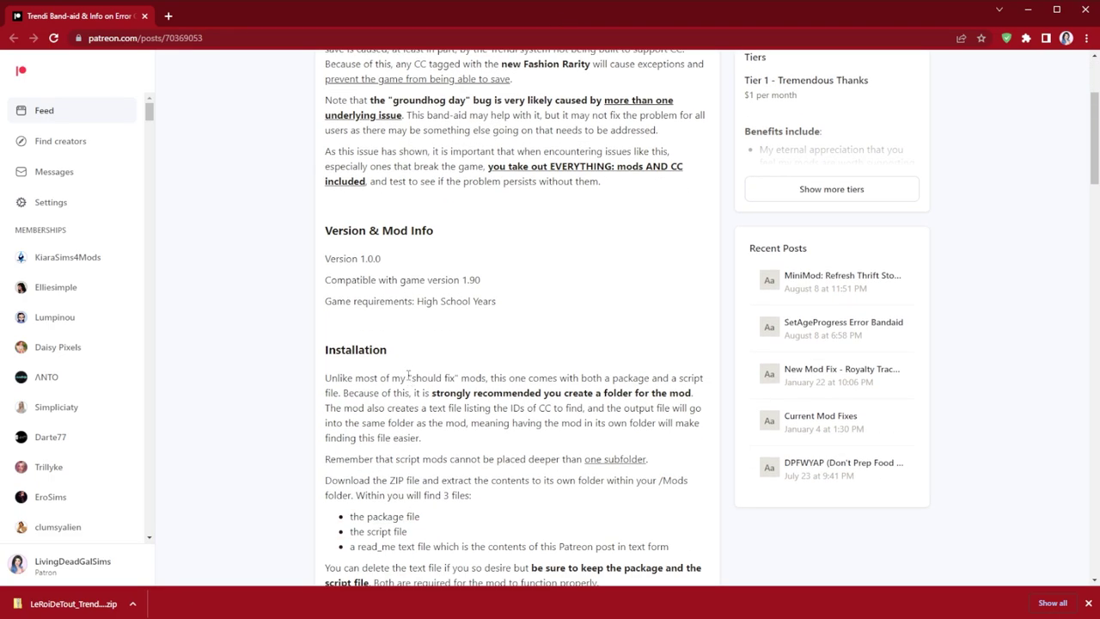
{"action": "scroll", "coordinate": [406, 379], "scroll_direction": "down", "scroll_amount": 2}
{"action": "scroll", "coordinate": [385, 378], "scroll_direction": "down", "scroll_amount": 3}
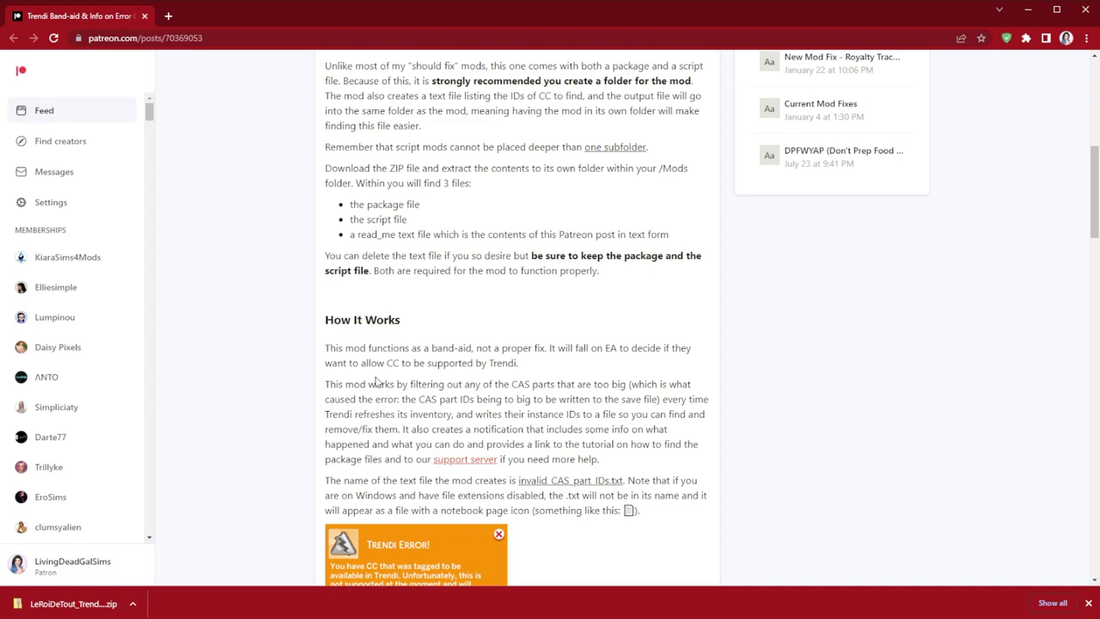
{"action": "scroll", "coordinate": [352, 396], "scroll_direction": "up", "scroll_amount": 6}
{"action": "scroll", "coordinate": [346, 400], "scroll_direction": "up", "scroll_amount": 1}
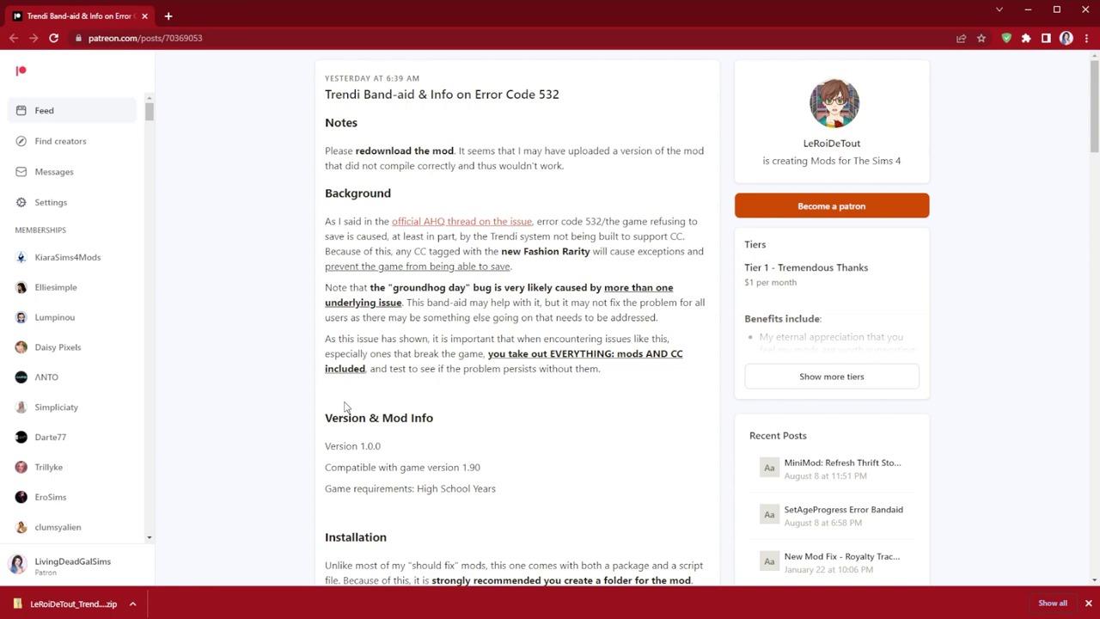
{"action": "left_click_drag", "start_coordinate": [324, 288], "coordinate": [685, 320]}
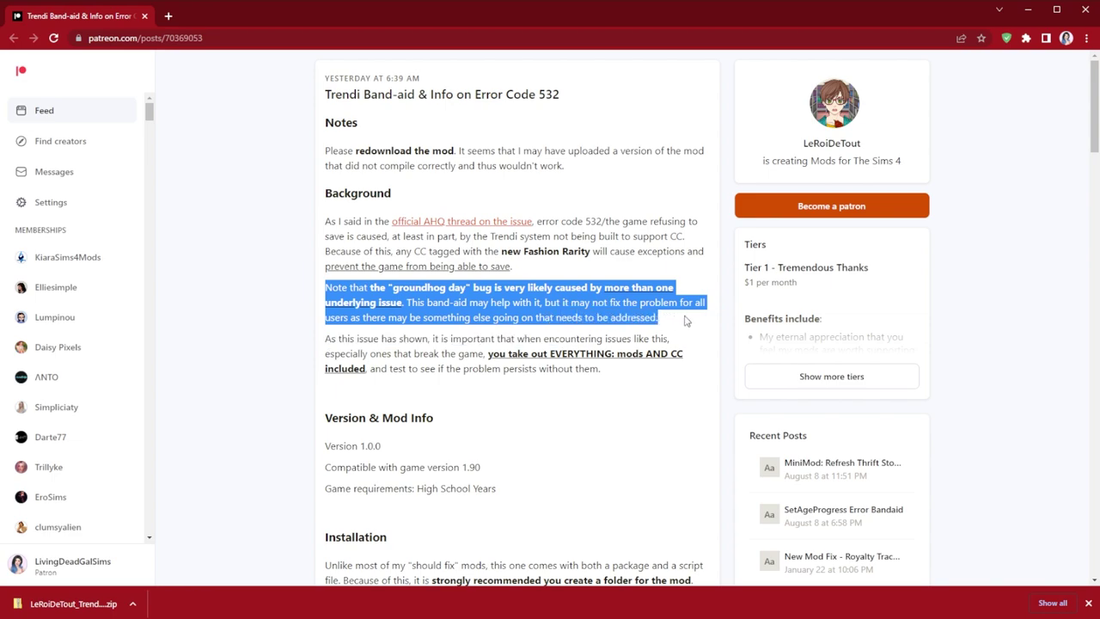
{"action": "left_click", "coordinate": [686, 320]}
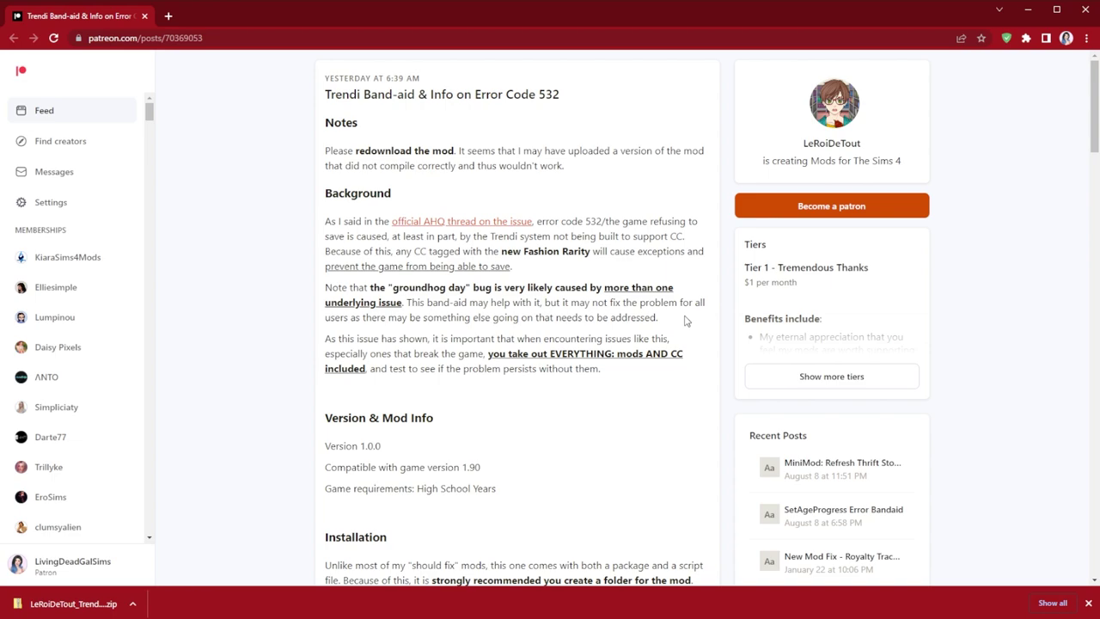
{"action": "scroll", "coordinate": [591, 427], "scroll_direction": "down", "scroll_amount": 6}
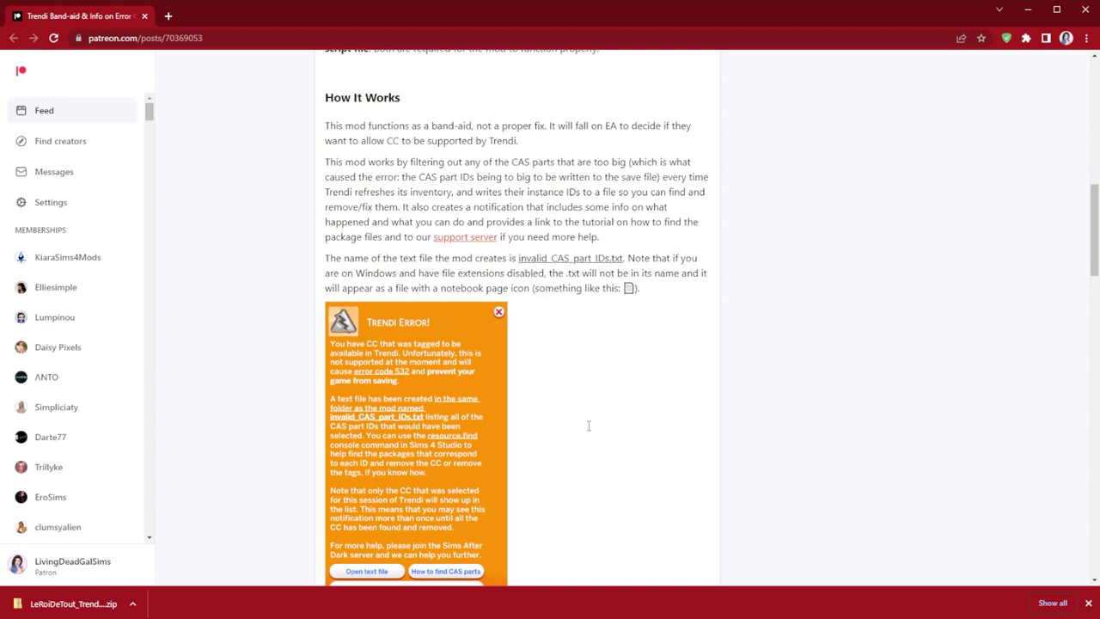
{"action": "scroll", "coordinate": [589, 425], "scroll_direction": "down", "scroll_amount": 1}
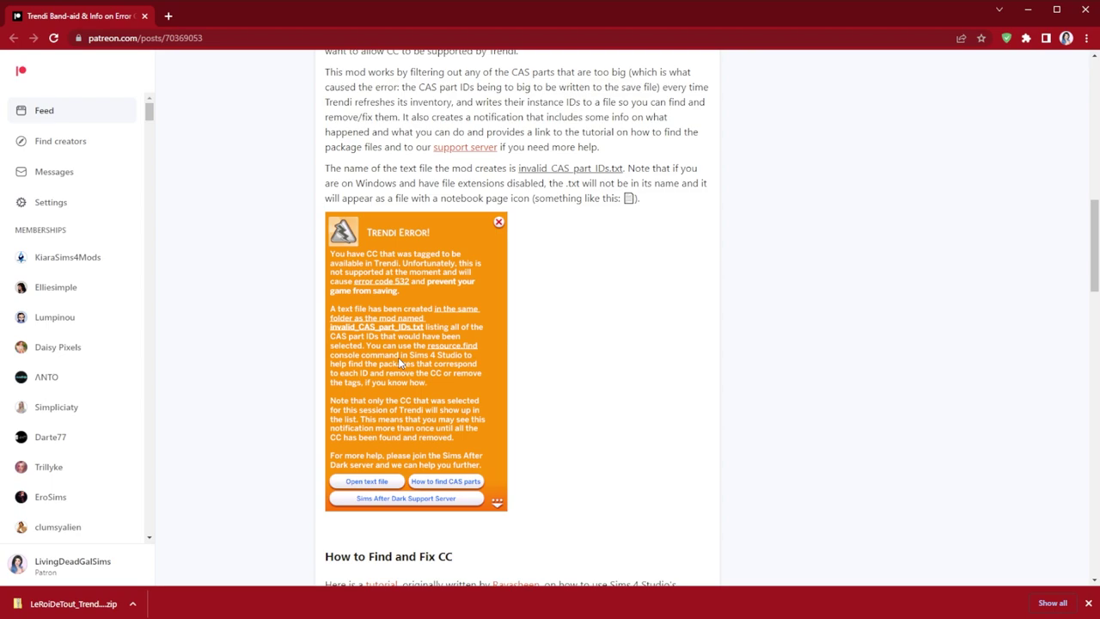
{"action": "scroll", "coordinate": [398, 356], "scroll_direction": "down", "scroll_amount": 2}
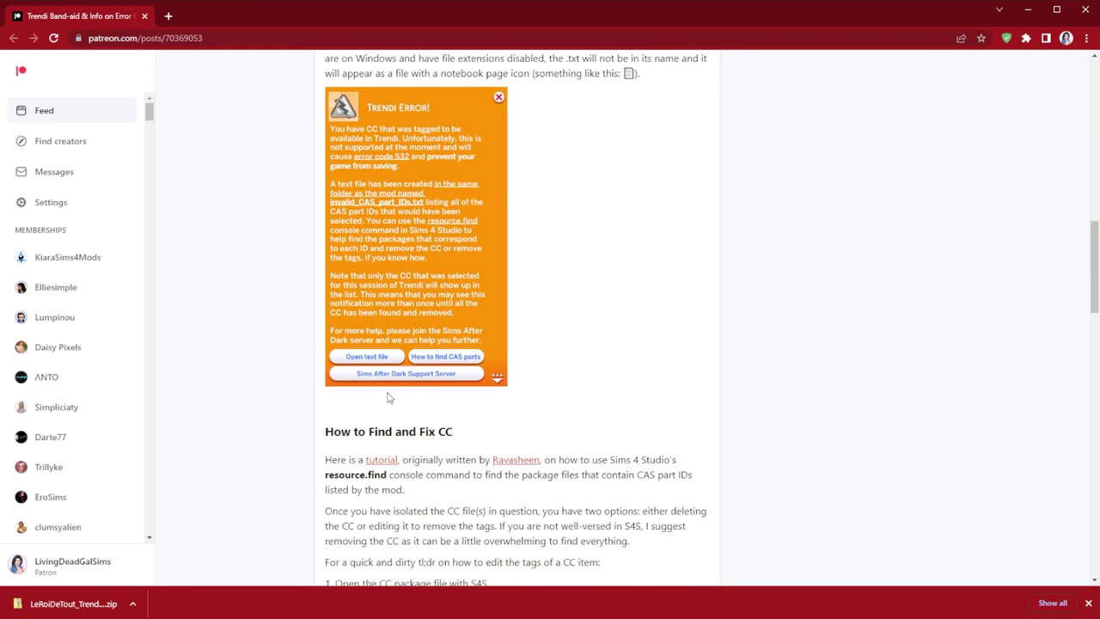
{"action": "scroll", "coordinate": [386, 398], "scroll_direction": "down", "scroll_amount": 2}
{"action": "scroll", "coordinate": [387, 398], "scroll_direction": "down", "scroll_amount": 4}
{"action": "scroll", "coordinate": [501, 96], "scroll_direction": "up", "scroll_amount": 2}
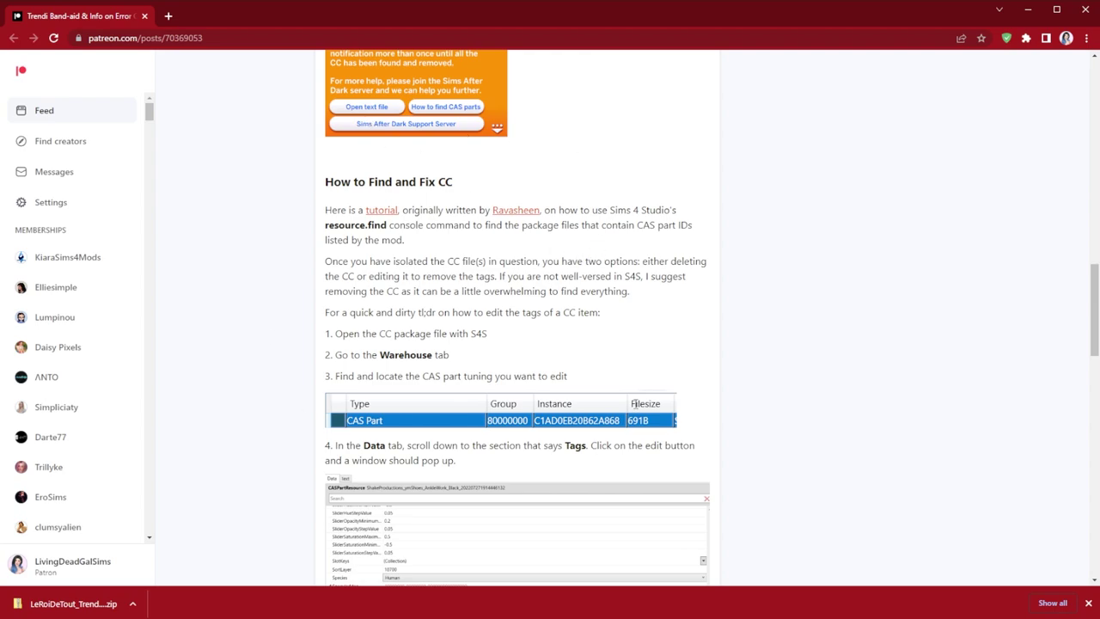
{"action": "scroll", "coordinate": [446, 407], "scroll_direction": "down", "scroll_amount": 3}
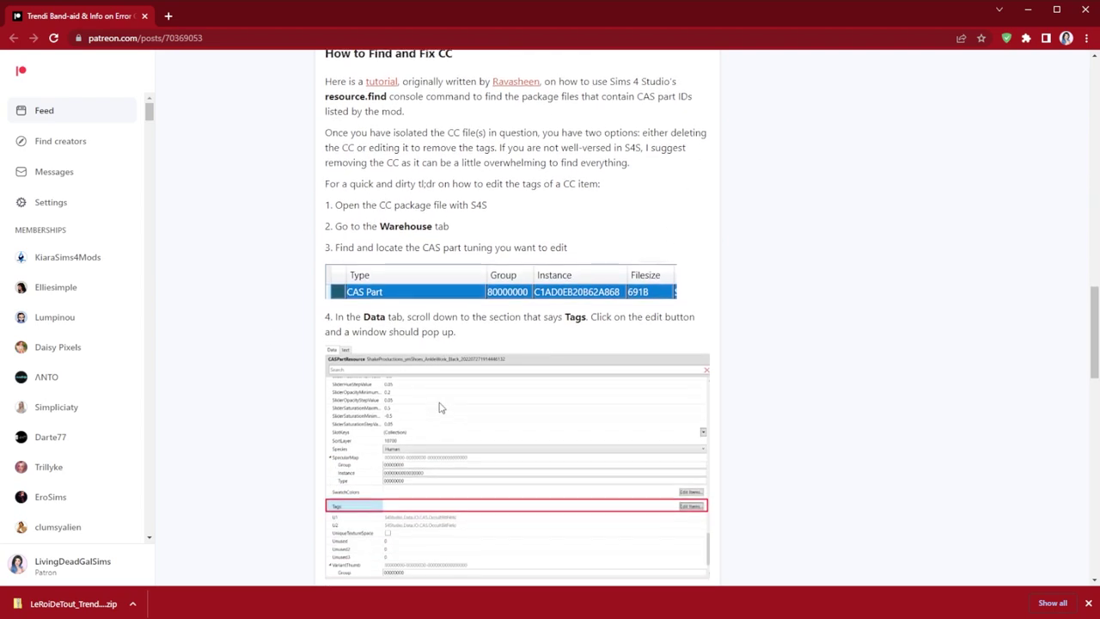
{"action": "scroll", "coordinate": [438, 408], "scroll_direction": "down", "scroll_amount": 11}
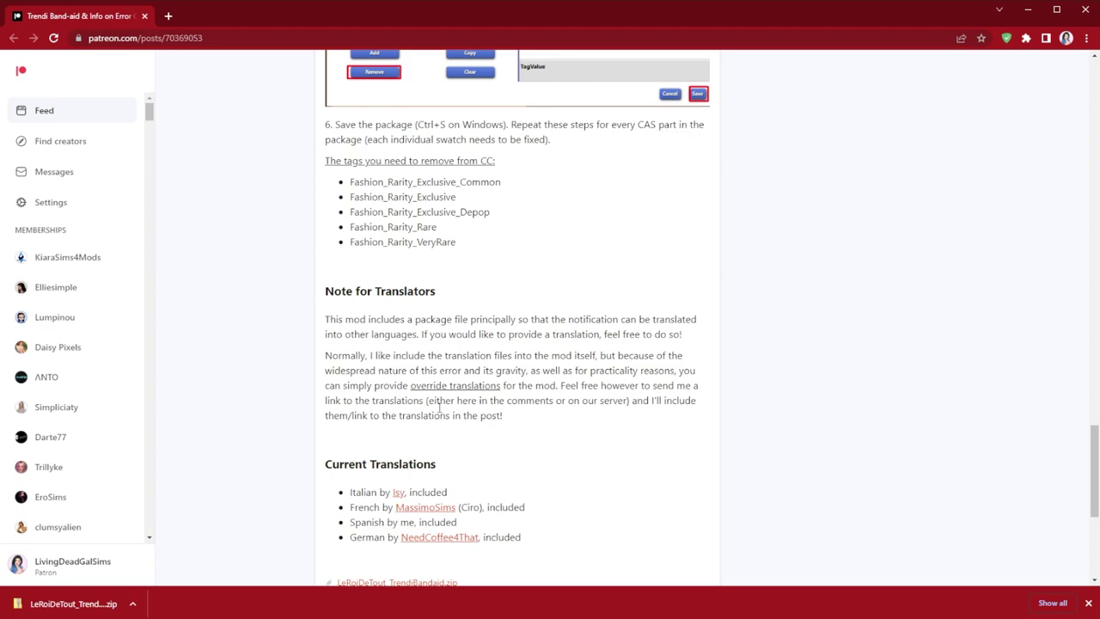
{"action": "scroll", "coordinate": [439, 407], "scroll_direction": "down", "scroll_amount": 1}
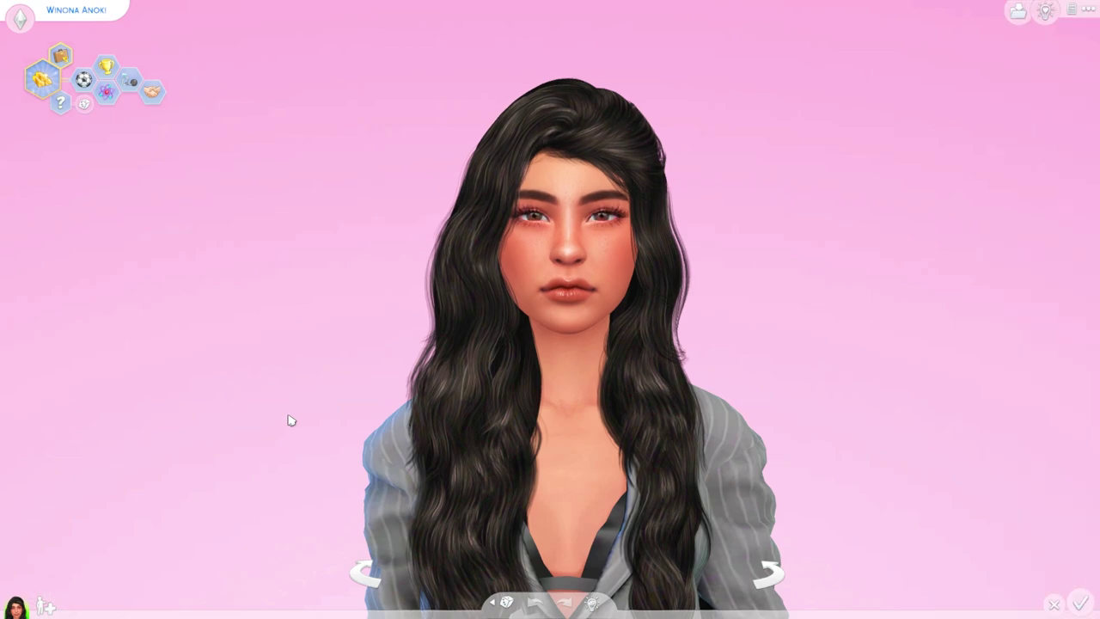
- Start playing the household, confirming the save, and load onto the lot
{"action": "left_click", "coordinate": [1081, 606]}
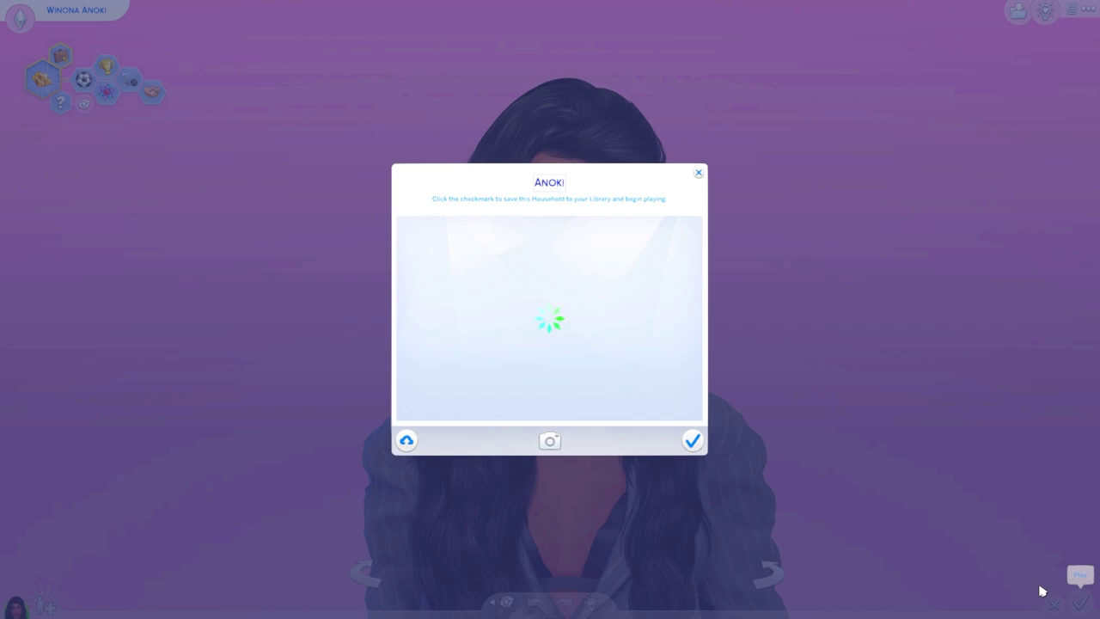
{"action": "left_click", "coordinate": [693, 440]}
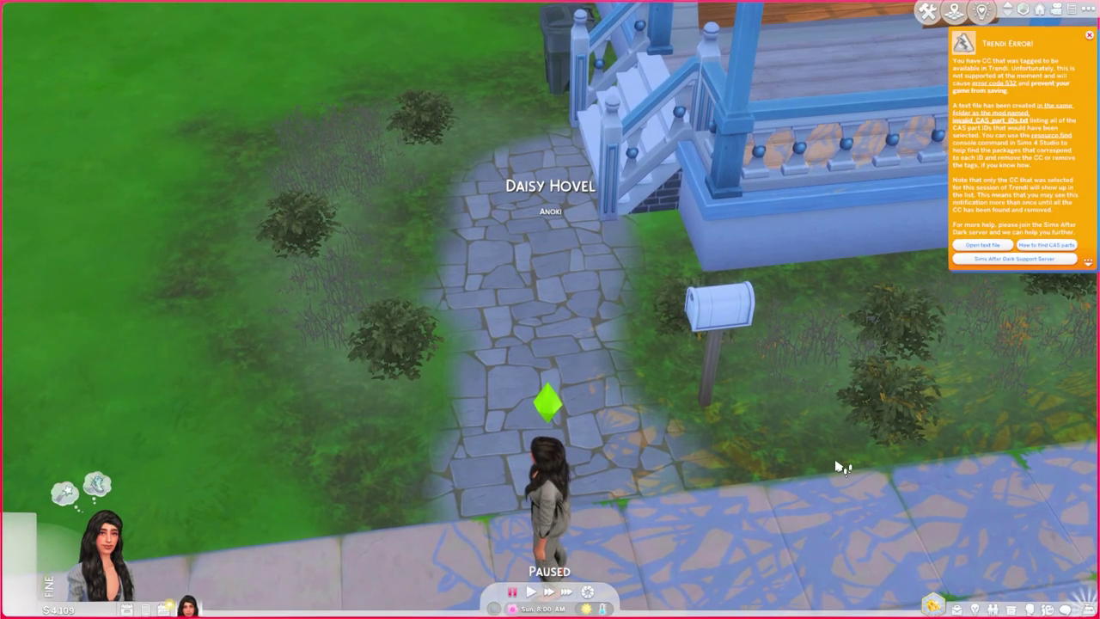
{"action": "middle_click_drag", "start_coordinate": [835, 462], "coordinate": [804, 478]}
- Open invalid_CAS_part_IDs.txt from the Trendi error notice to see the flagged CAS part ID
{"action": "key", "text": "d"}
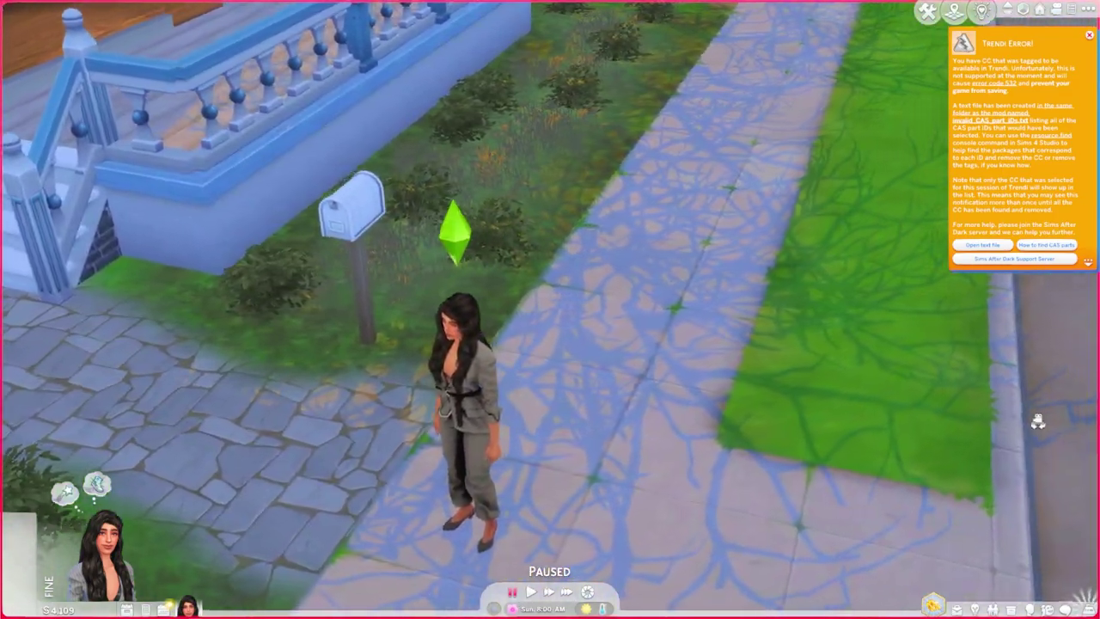
{"action": "middle_click_drag", "start_coordinate": [1038, 422], "coordinate": [1037, 422]}
{"action": "scroll", "coordinate": [983, 403], "scroll_direction": "up", "scroll_amount": 3}
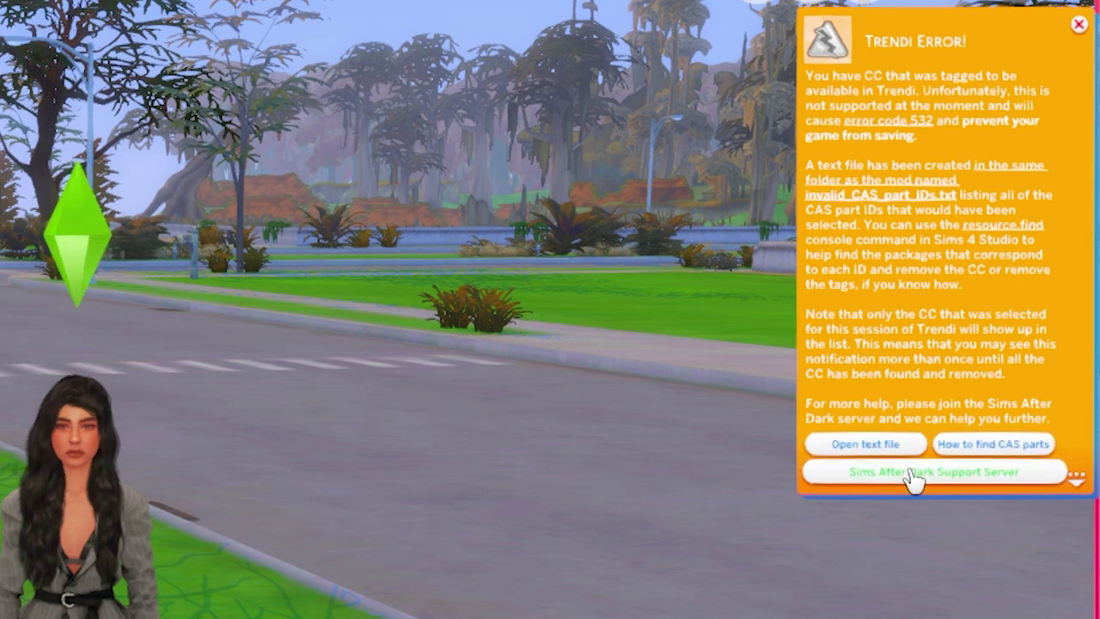
{"action": "left_click", "coordinate": [848, 450]}
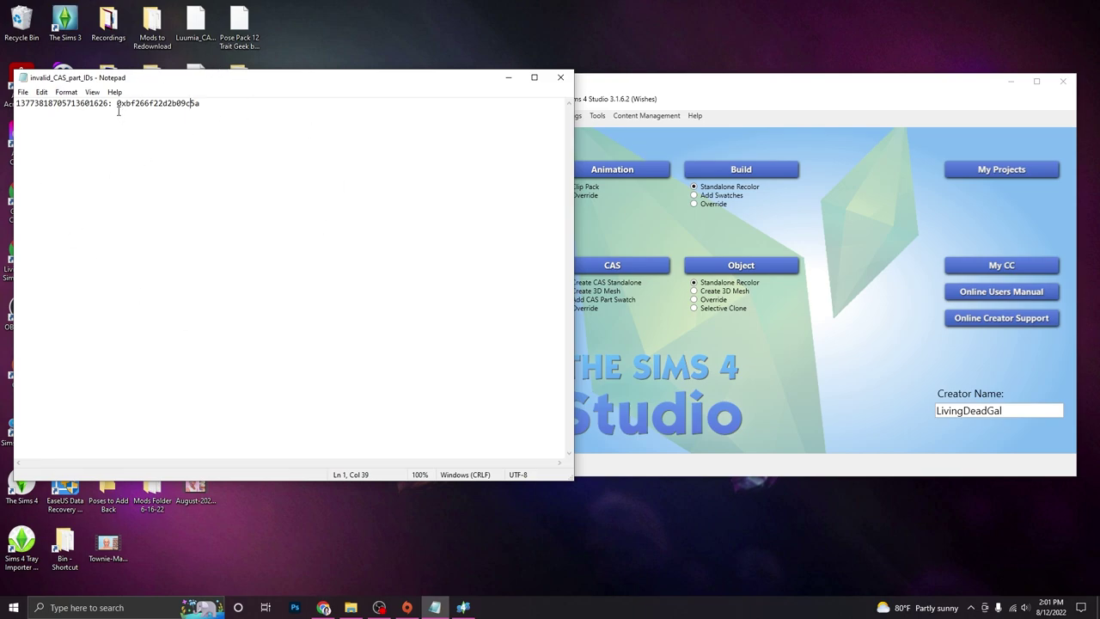
- Select the hex ID 0xbf266f22d2b09c5a in Notepad and bring Sims 4 Studio alongside it
{"action": "left_click_drag", "start_coordinate": [117, 103], "coordinate": [244, 103]}
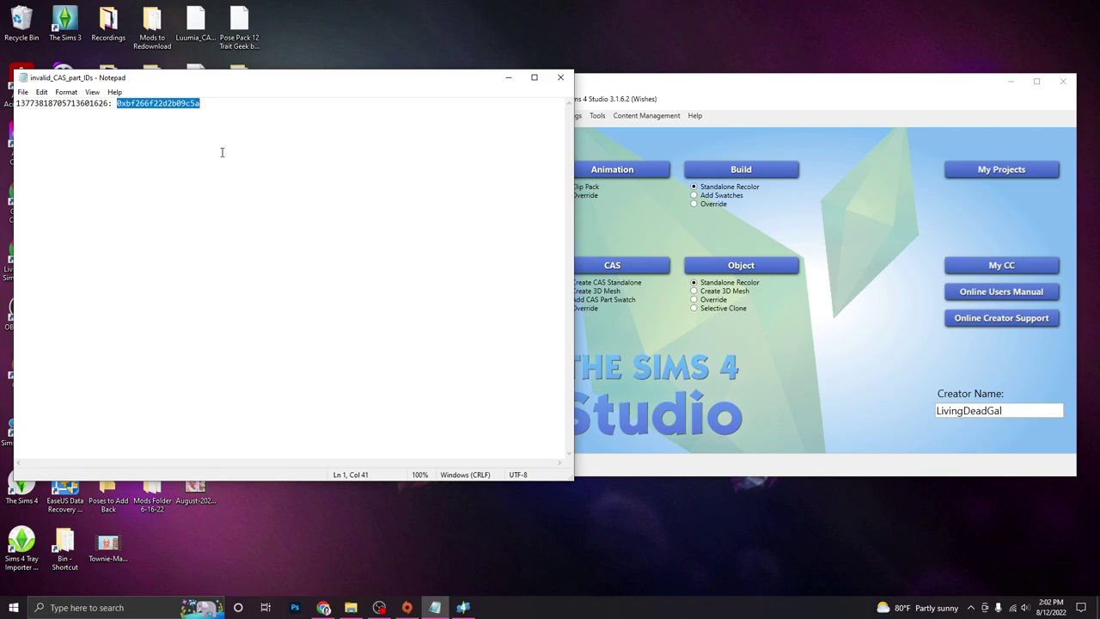
{"action": "left_click_drag", "start_coordinate": [769, 101], "coordinate": [744, 104]}
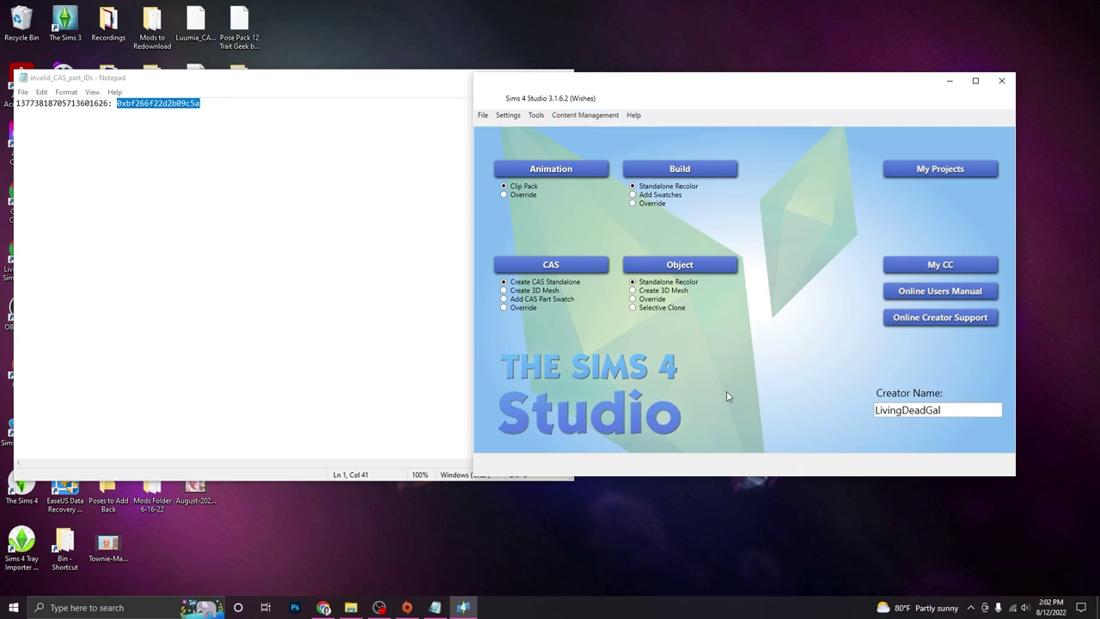
- On the resource.find Tumblr post, scroll to the Sims 4 Studio steps and highlight 'ctrl+shift+c'
{"action": "left_click", "coordinate": [323, 608]}
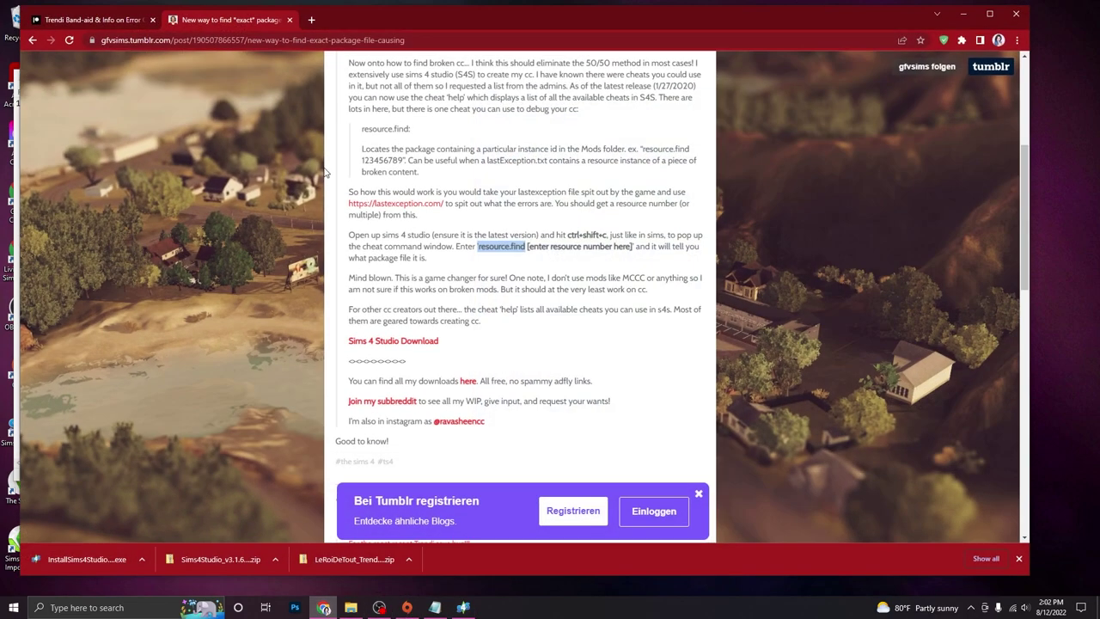
{"action": "scroll", "coordinate": [532, 230], "scroll_direction": "up", "scroll_amount": 3}
{"action": "scroll", "coordinate": [532, 230], "scroll_direction": "down", "scroll_amount": 1}
{"action": "left_click", "coordinate": [105, 23]}
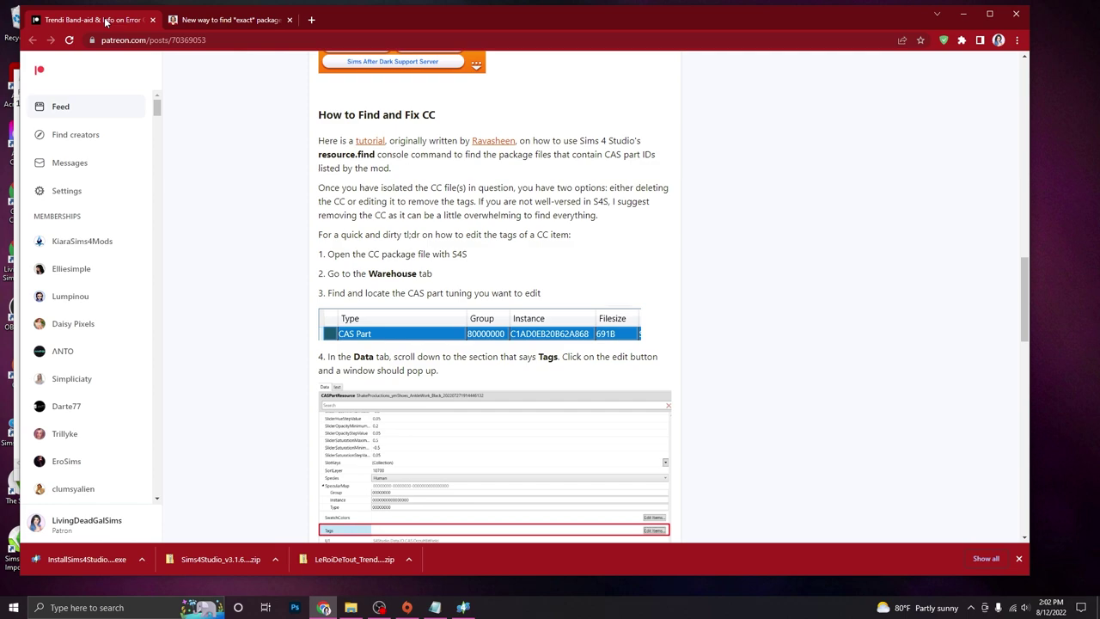
{"action": "left_click", "coordinate": [235, 21]}
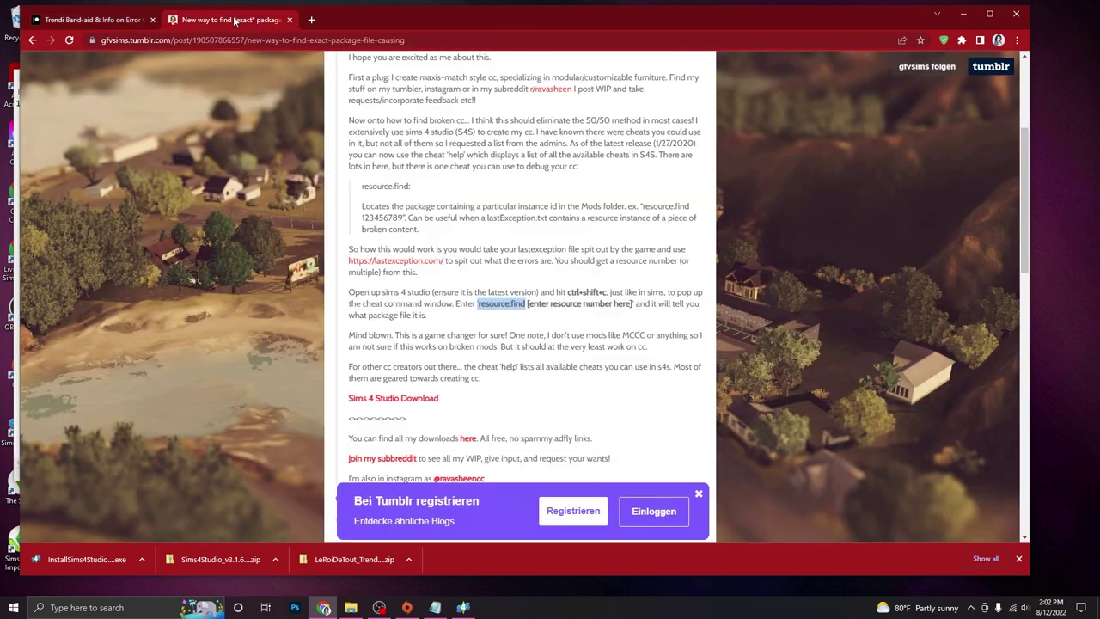
{"action": "left_click", "coordinate": [527, 322]}
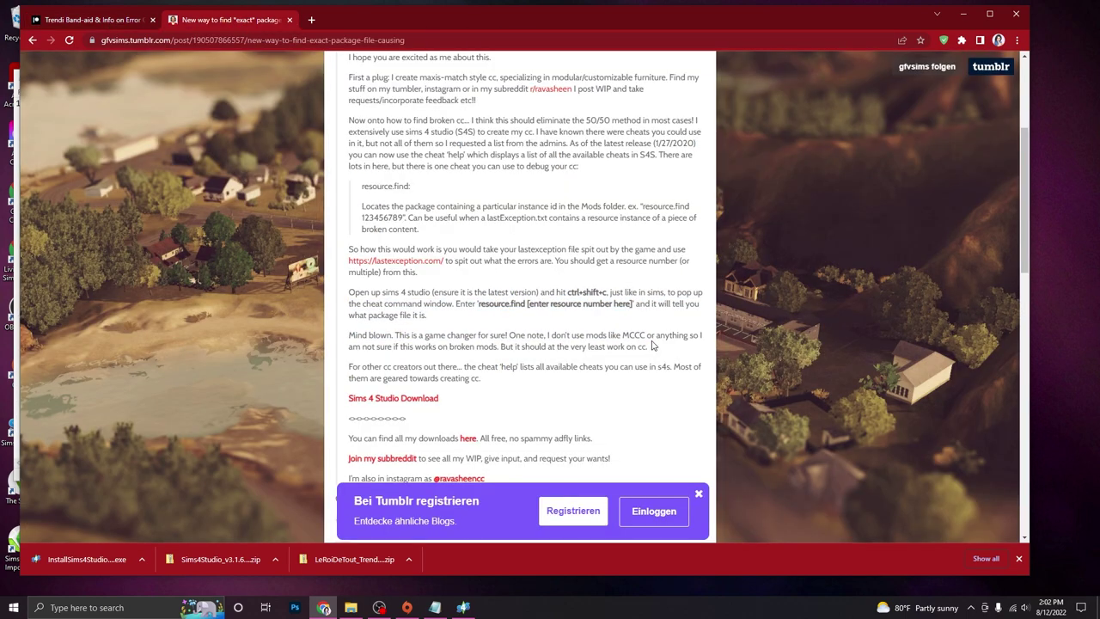
{"action": "scroll", "coordinate": [636, 338], "scroll_direction": "down", "scroll_amount": 1}
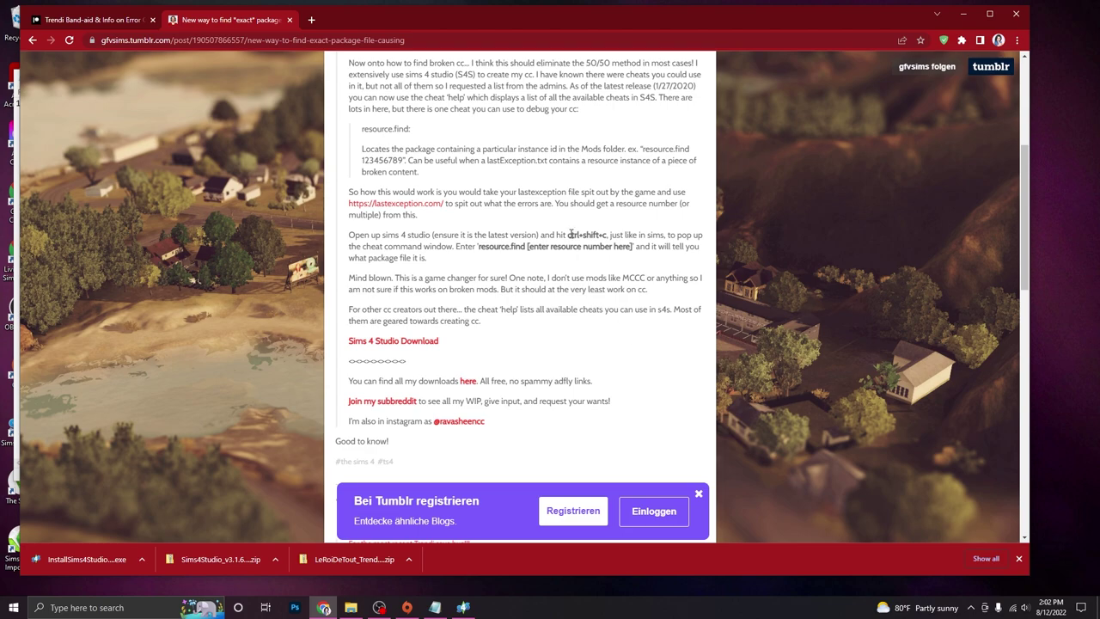
{"action": "left_click_drag", "start_coordinate": [567, 235], "coordinate": [612, 235]}
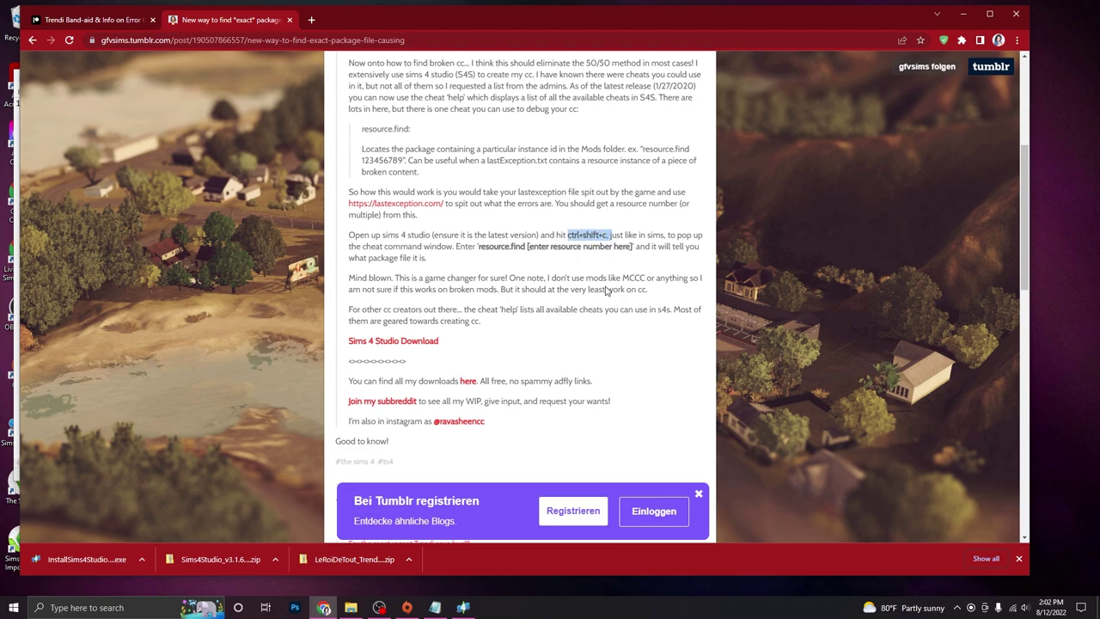
- Open the Sims 4 Studio cheat console and paste 'resource.find' copied from the Tumblr post
{"action": "left_click", "coordinate": [464, 606]}
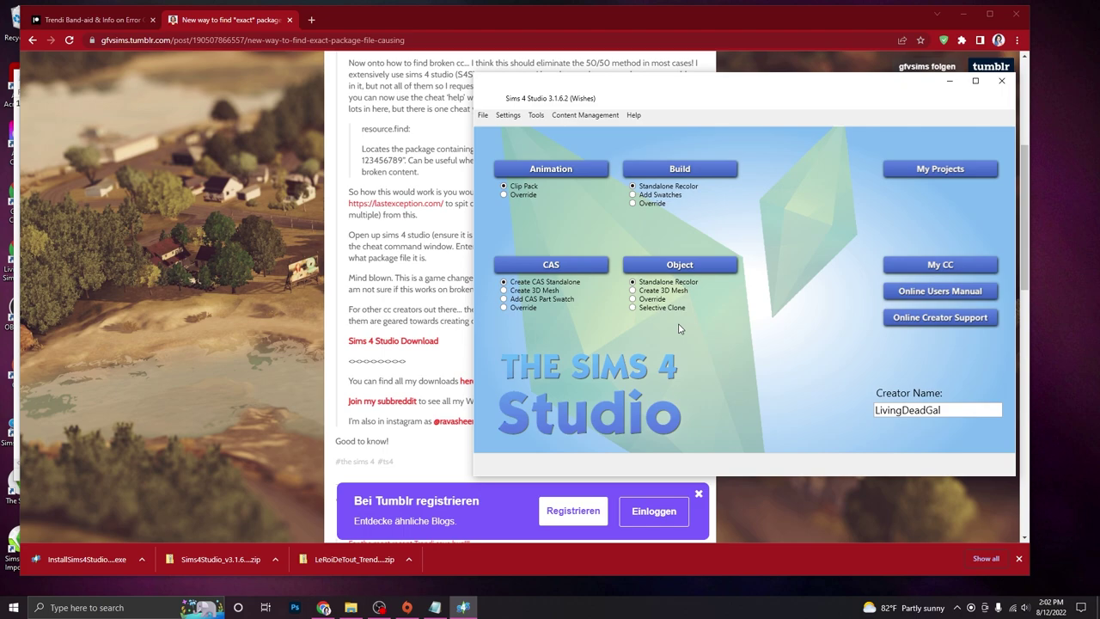
{"action": "key", "text": "ctrl+shift+c"}
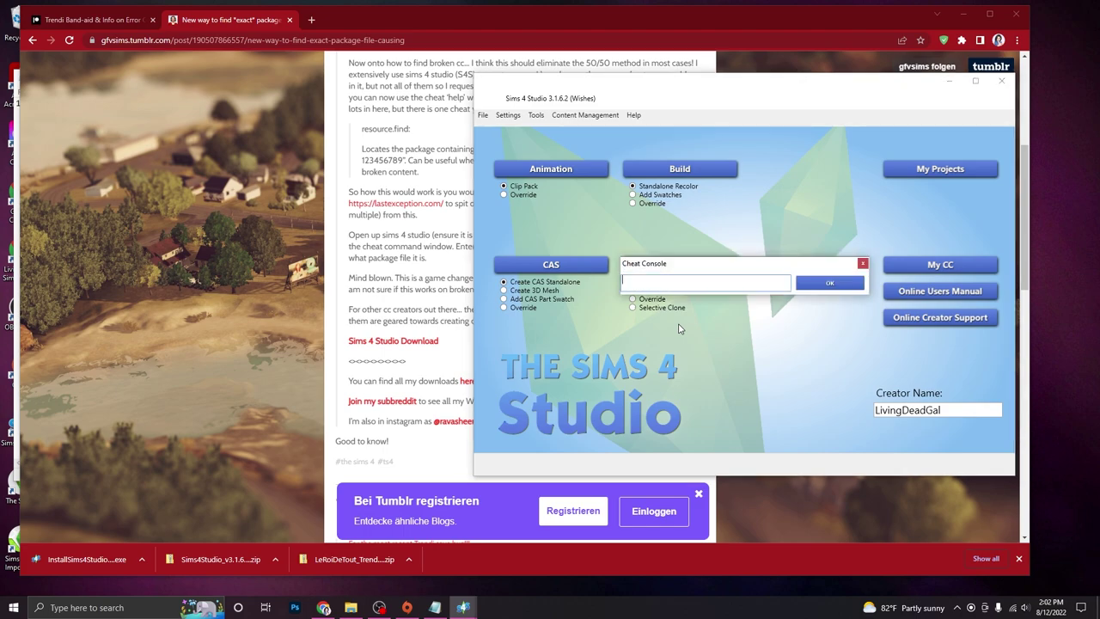
{"action": "left_click", "coordinate": [450, 281]}
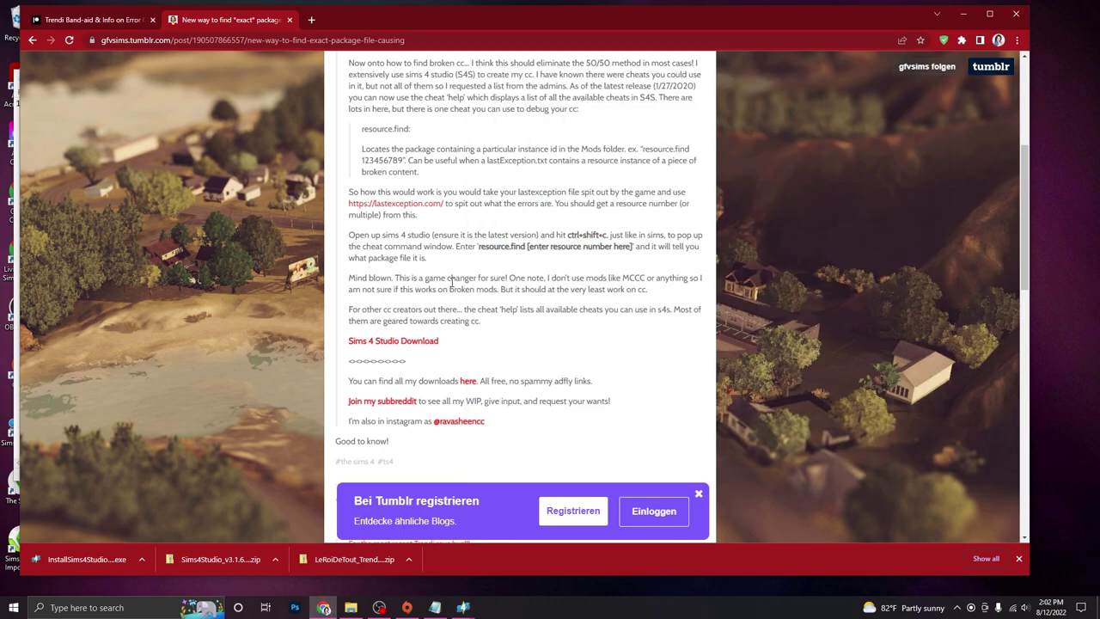
{"action": "left_click_drag", "start_coordinate": [480, 246], "coordinate": [528, 246]}
{"action": "mouse_move", "coordinate": [464, 607]}
{"action": "left_click", "coordinate": [515, 542]}
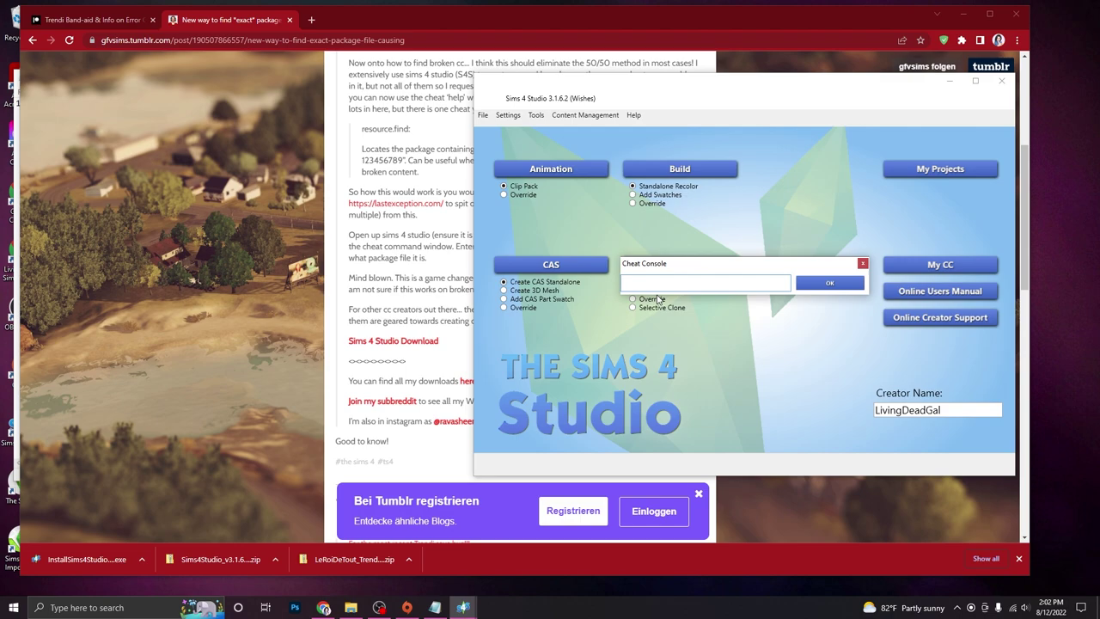
{"action": "key", "text": "ctrl+v"}
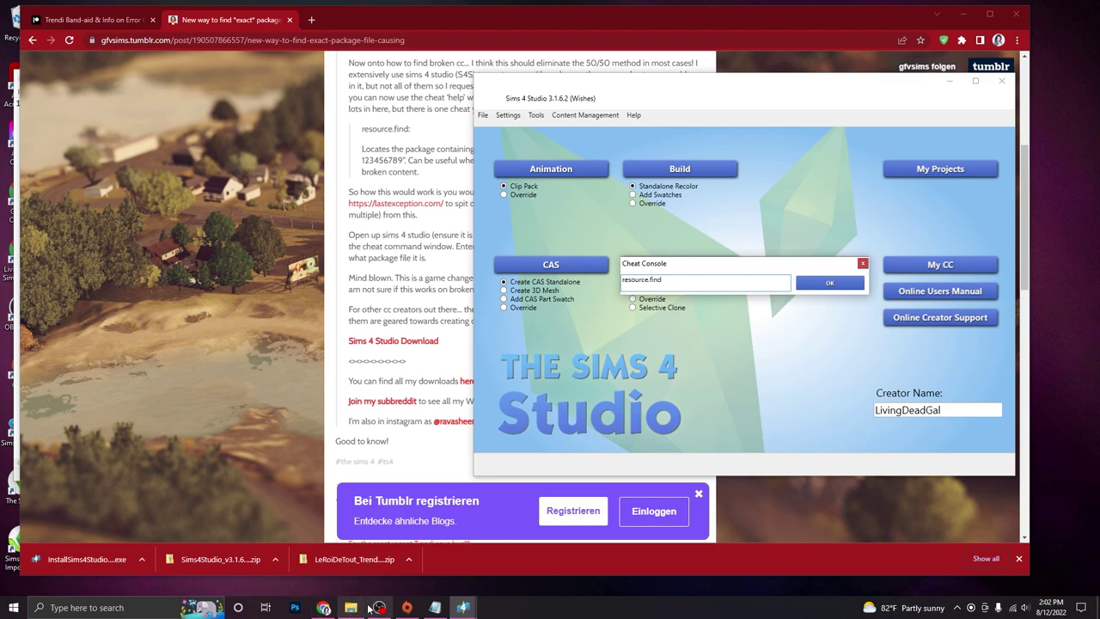
- Append the flagged ID 0xbf266f22d2b09c5a from Notepad and run the lookup
{"action": "left_click", "coordinate": [431, 608]}
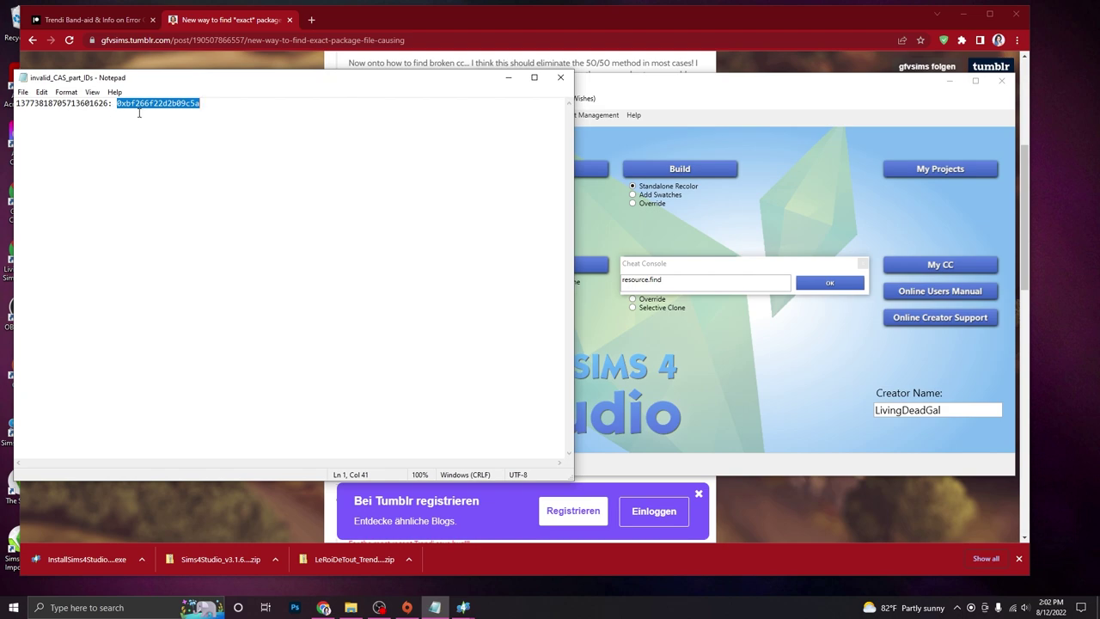
{"action": "left_click", "coordinate": [693, 280]}
{"action": "key", "text": "ctrl+v"}
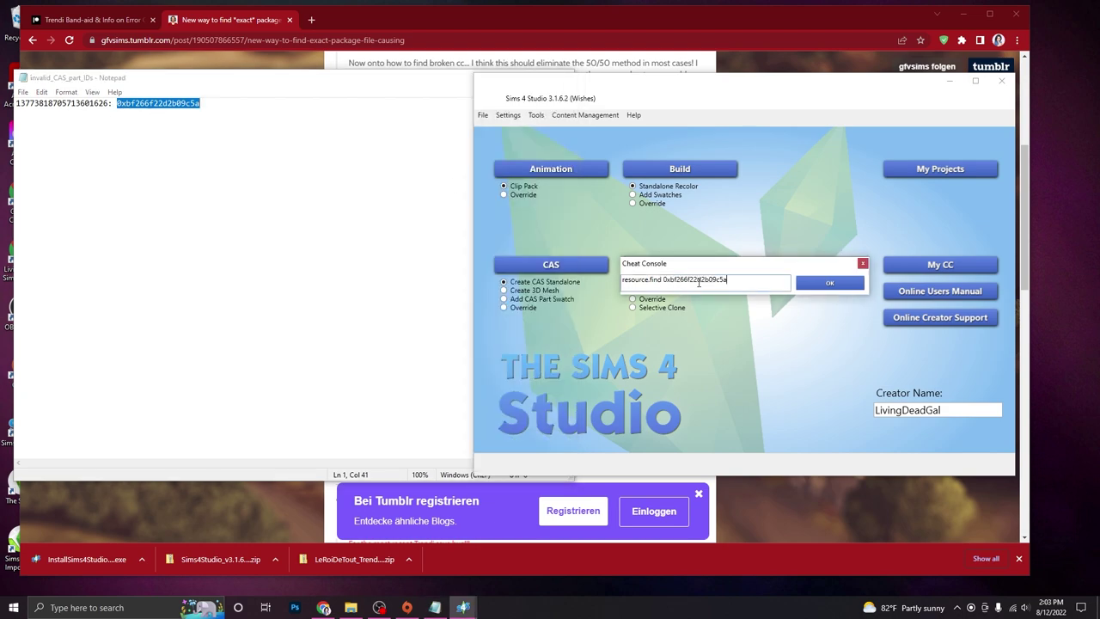
{"action": "left_click", "coordinate": [827, 284]}
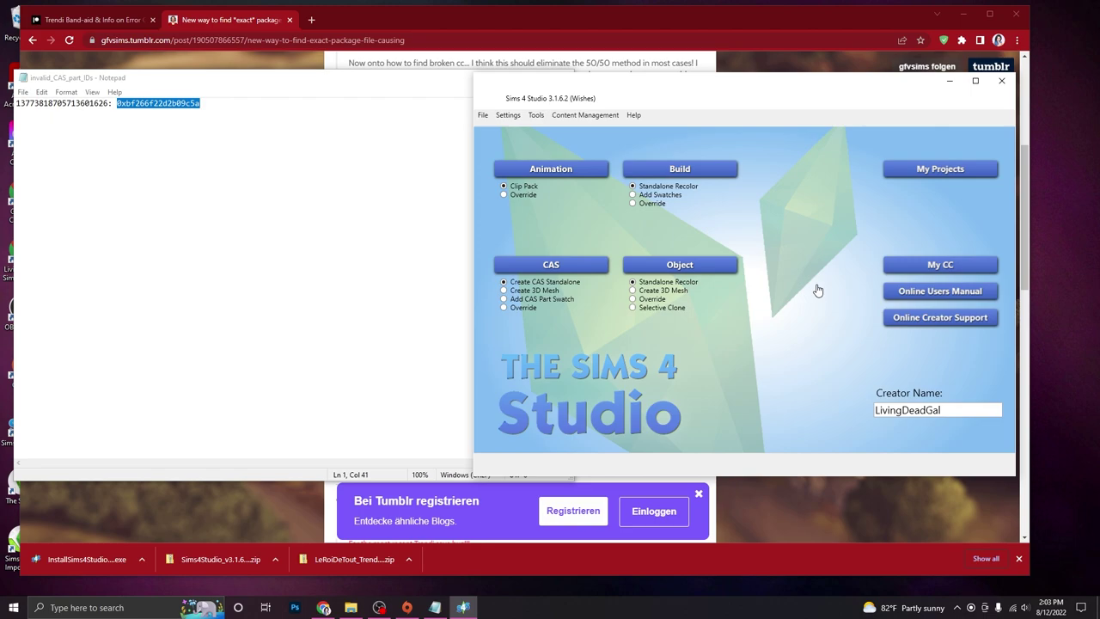
- Review the results showing Jalisa_Sweatpants.package in the Mods CAS folder, then close them
{"action": "mouse_move", "coordinate": [463, 613]}
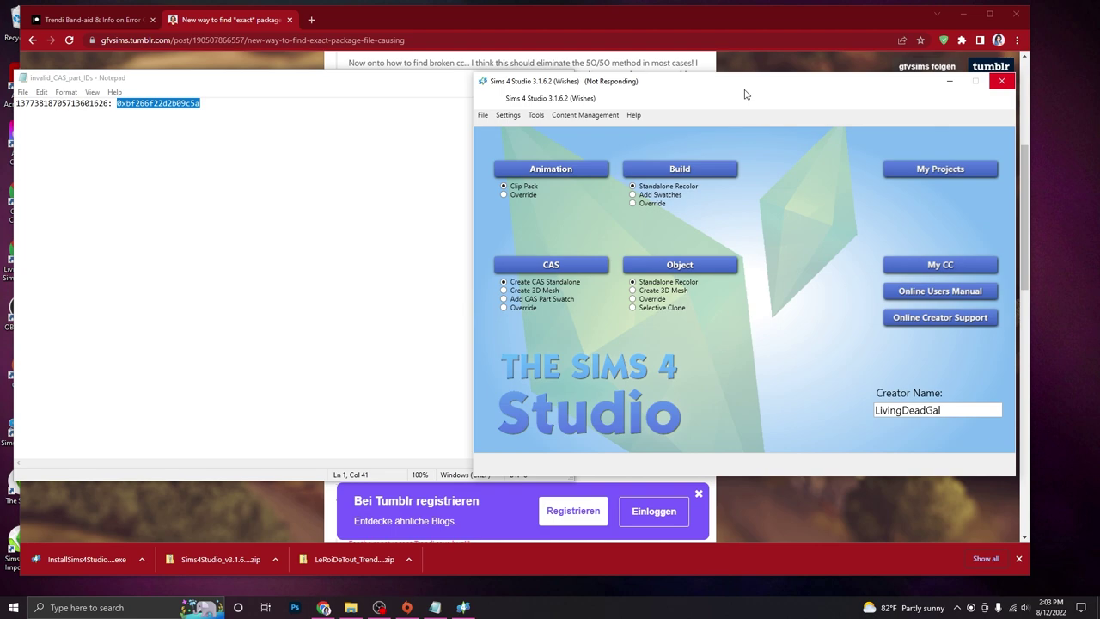
{"action": "left_click_drag", "start_coordinate": [737, 210], "coordinate": [664, 198]}
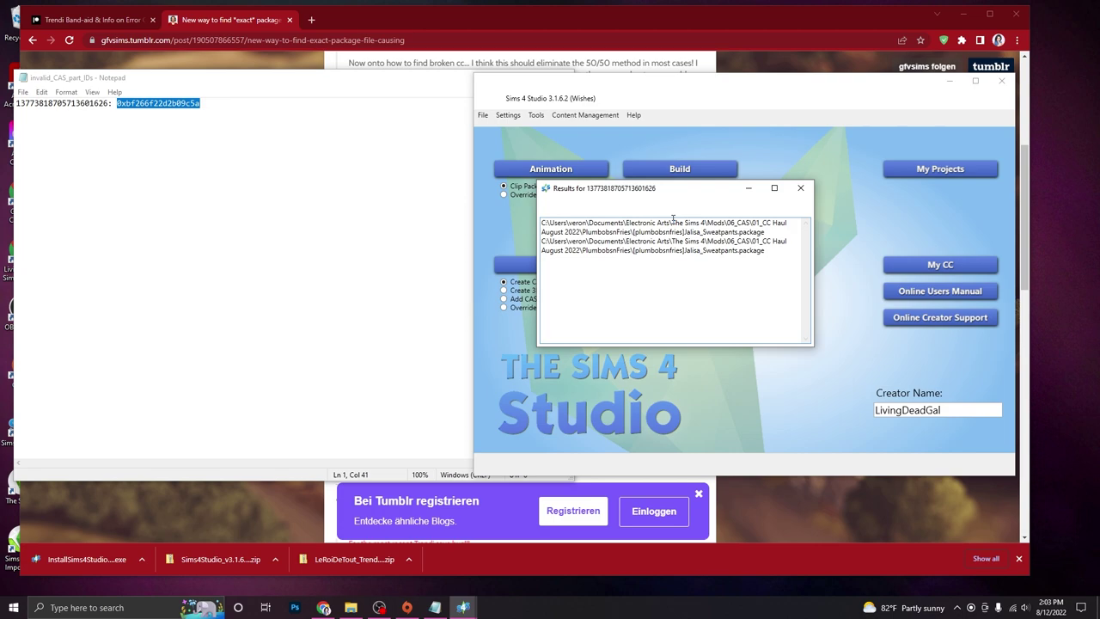
{"action": "left_click_drag", "start_coordinate": [544, 224], "coordinate": [784, 231]}
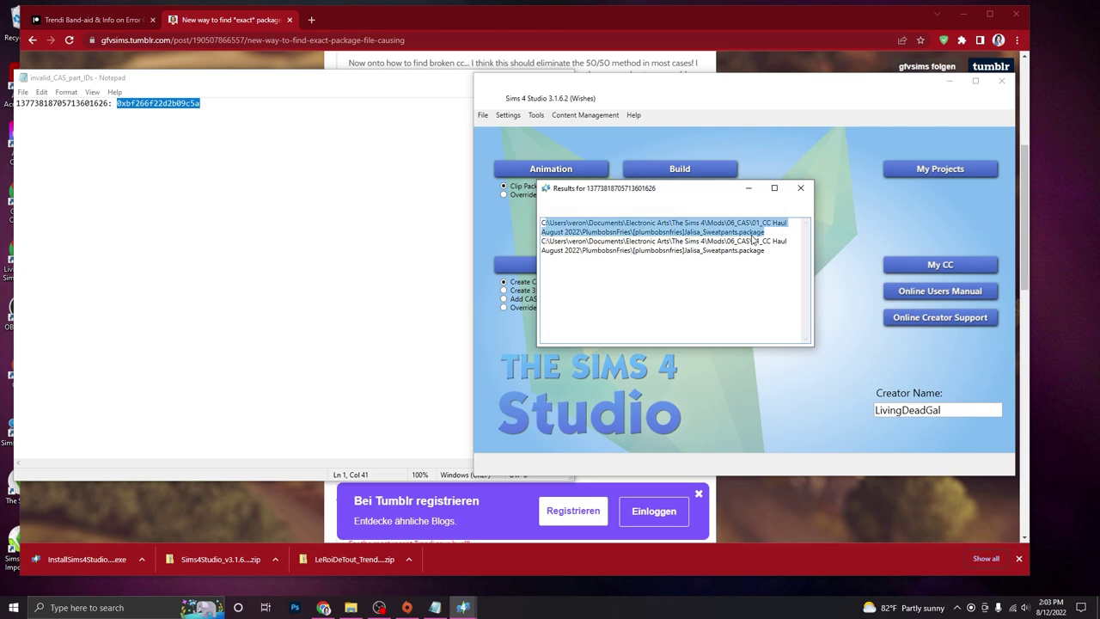
{"action": "left_click", "coordinate": [770, 234]}
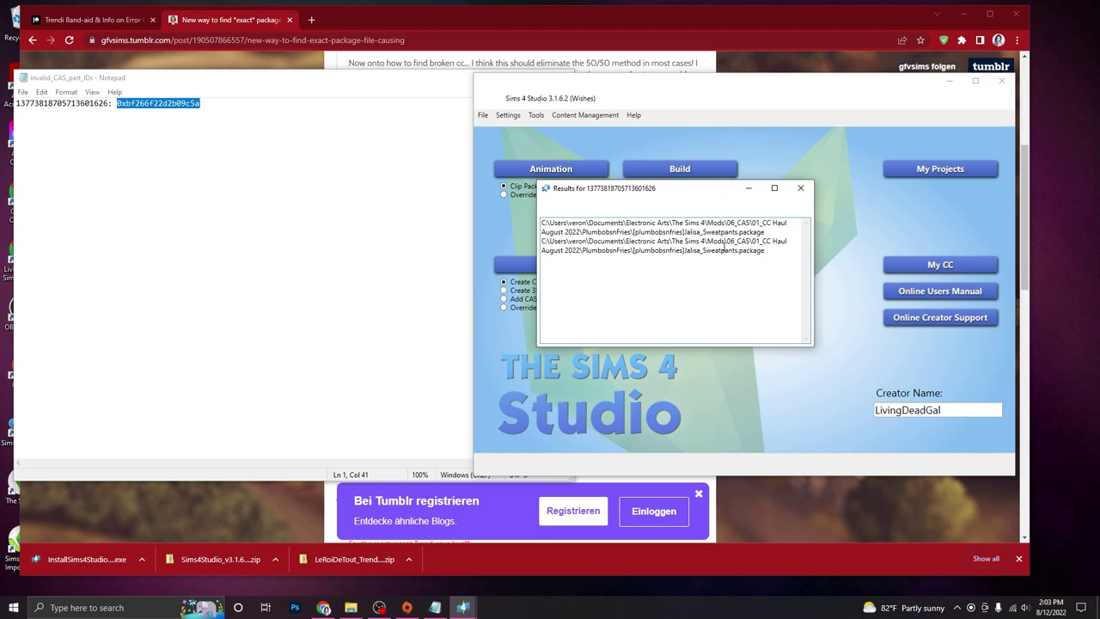
{"action": "left_click", "coordinate": [878, 237]}
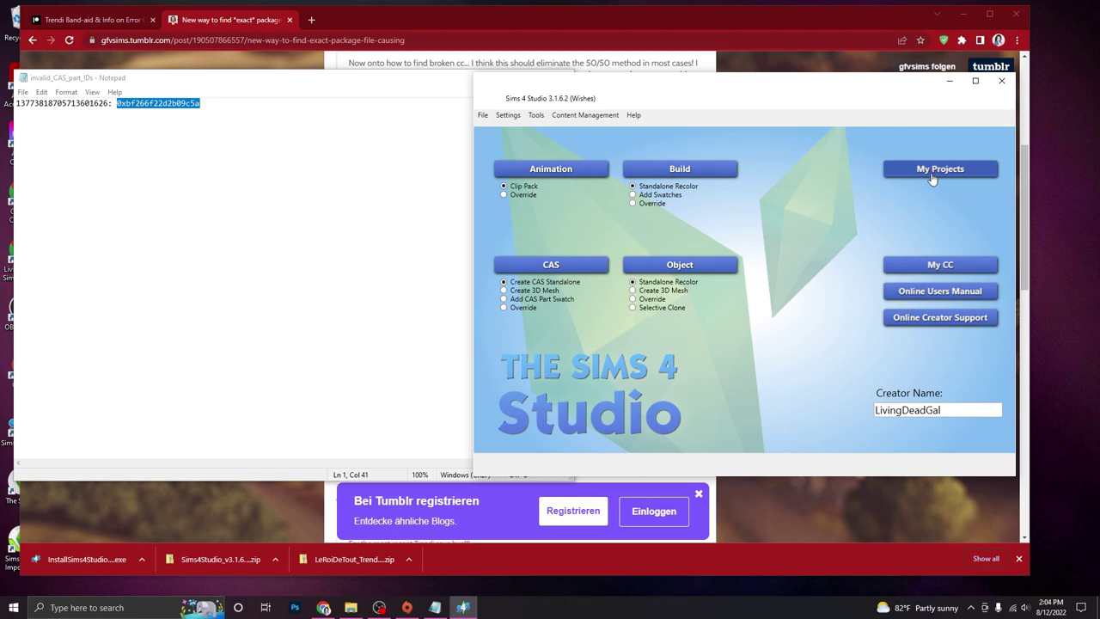
- Open the Jalisa_Sweatpants package from My Projects and show its Warehouse resource list
{"action": "left_click", "coordinate": [932, 172]}
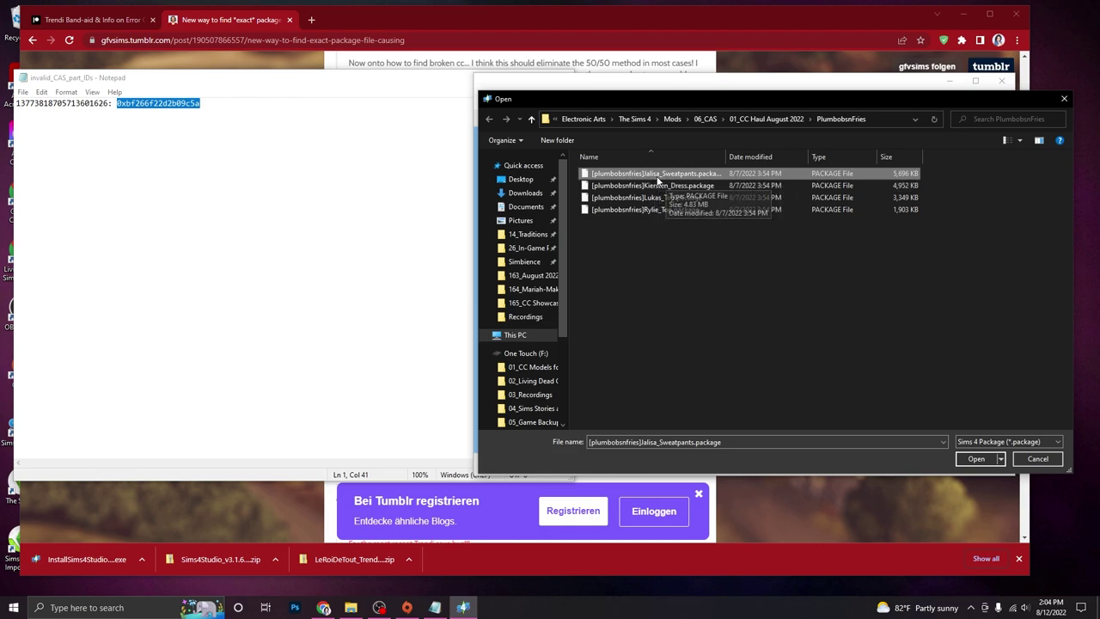
{"action": "left_click", "coordinate": [975, 458]}
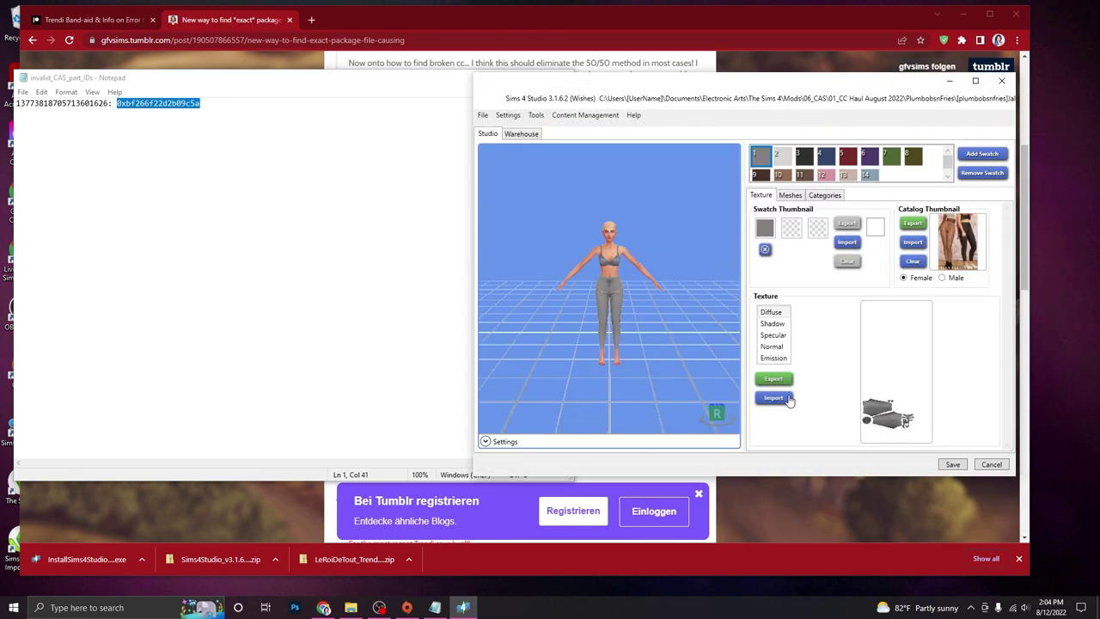
{"action": "left_click", "coordinate": [522, 134]}
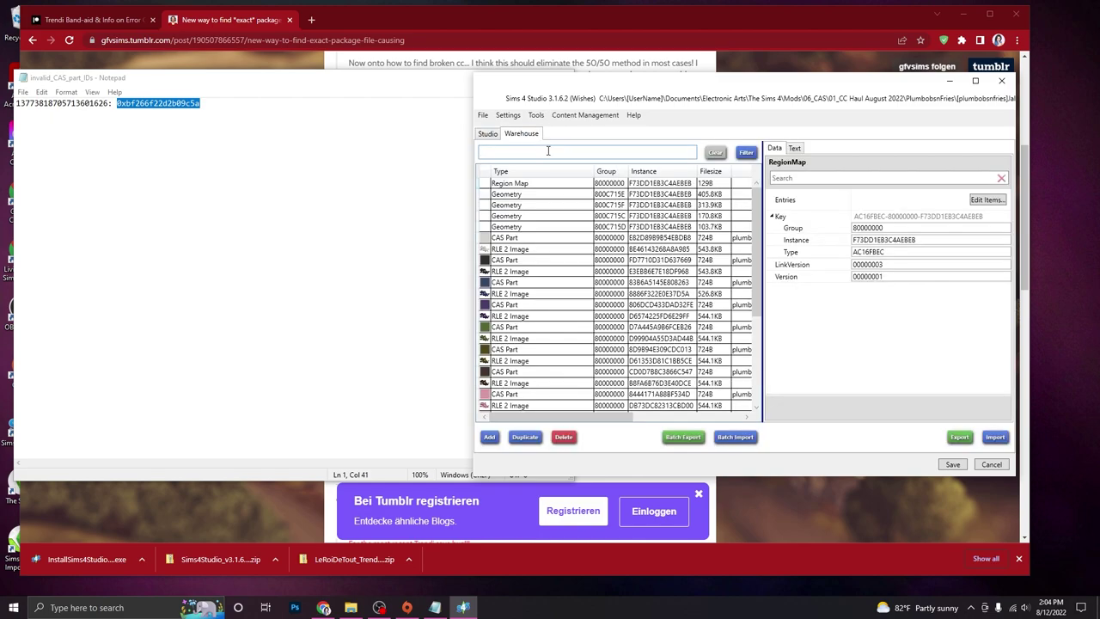
- Filter the Warehouse resources by 'cas part'
{"action": "left_click", "coordinate": [92, 19]}
{"action": "left_click", "coordinate": [621, 129]}
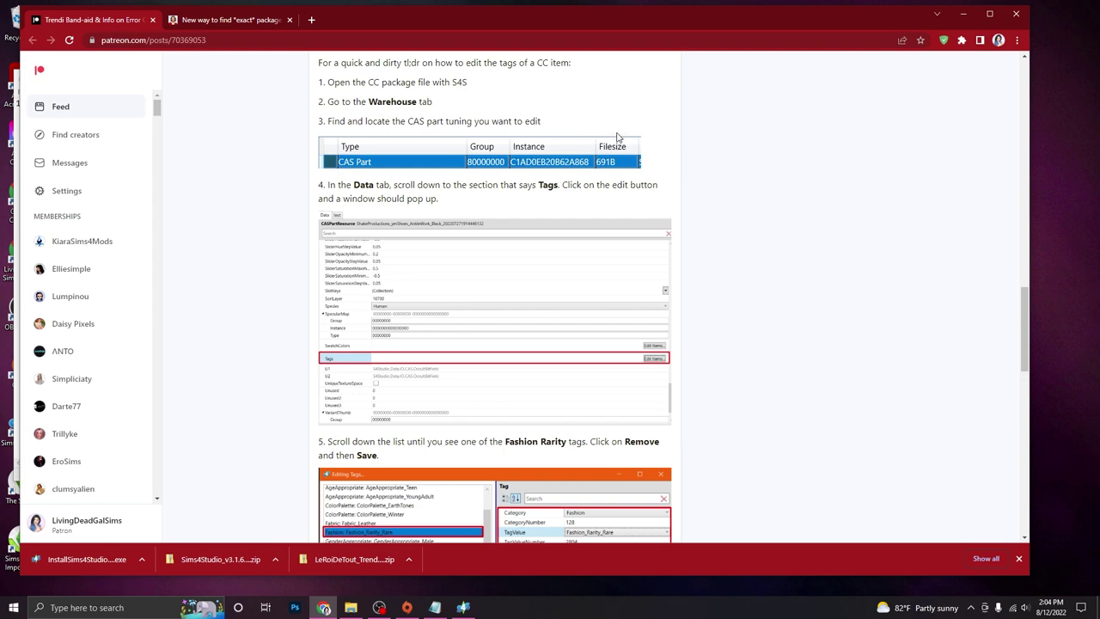
{"action": "left_click", "coordinate": [464, 607]}
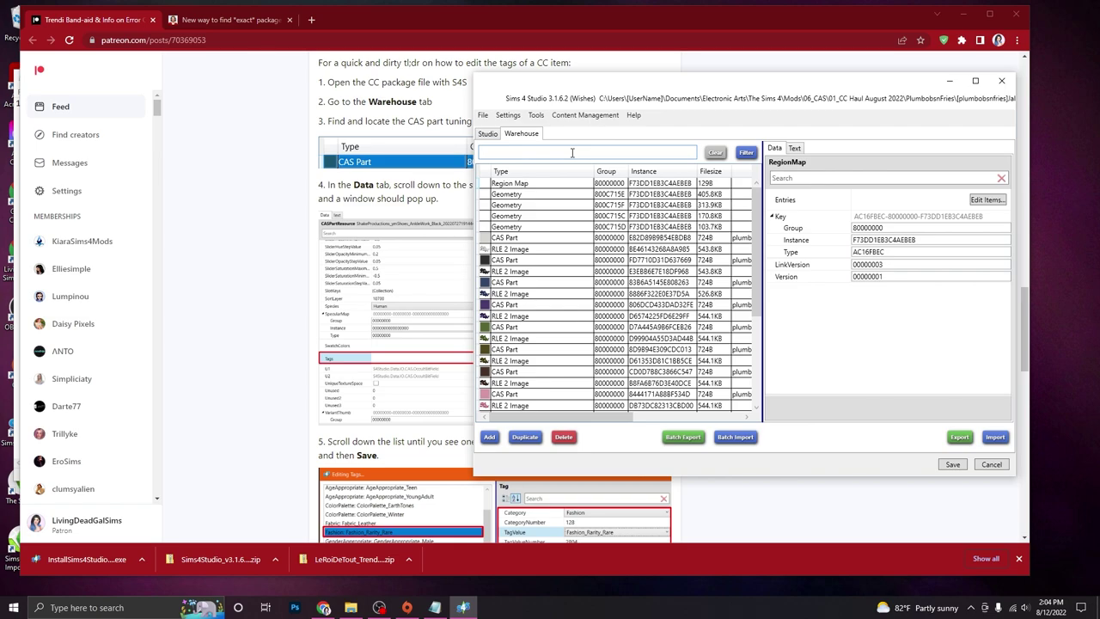
{"action": "type", "text": "cas part"}
{"action": "key", "text": "Return"}
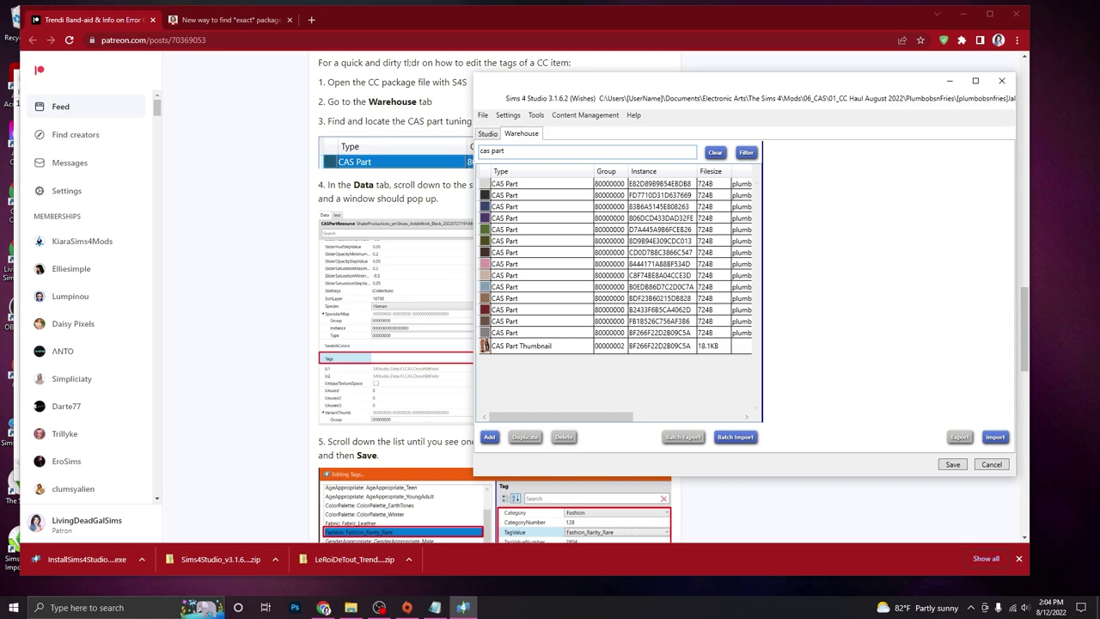
- Remove the Fashion_Rarity_Rare tag from the first CAS Part and keep the edit
{"action": "left_click", "coordinate": [565, 185]}
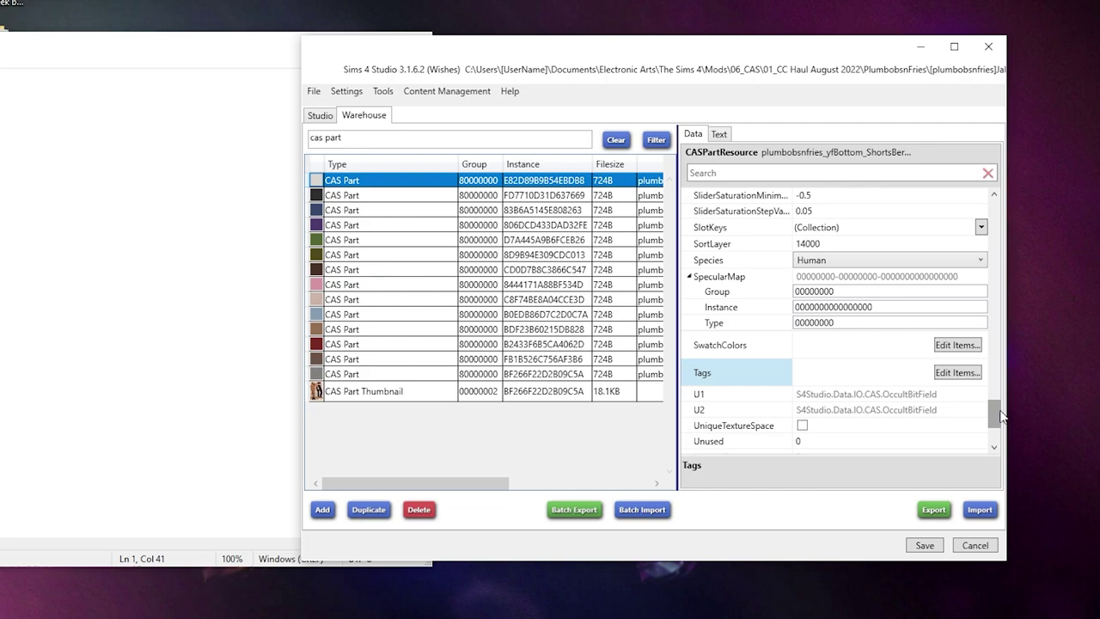
{"action": "mouse_move", "coordinate": [995, 413]}
{"action": "left_mouse_down"}
{"action": "mouse_move", "coordinate": [986, 206]}
{"action": "mouse_move", "coordinate": [1009, 425]}
{"action": "left_mouse_up"}
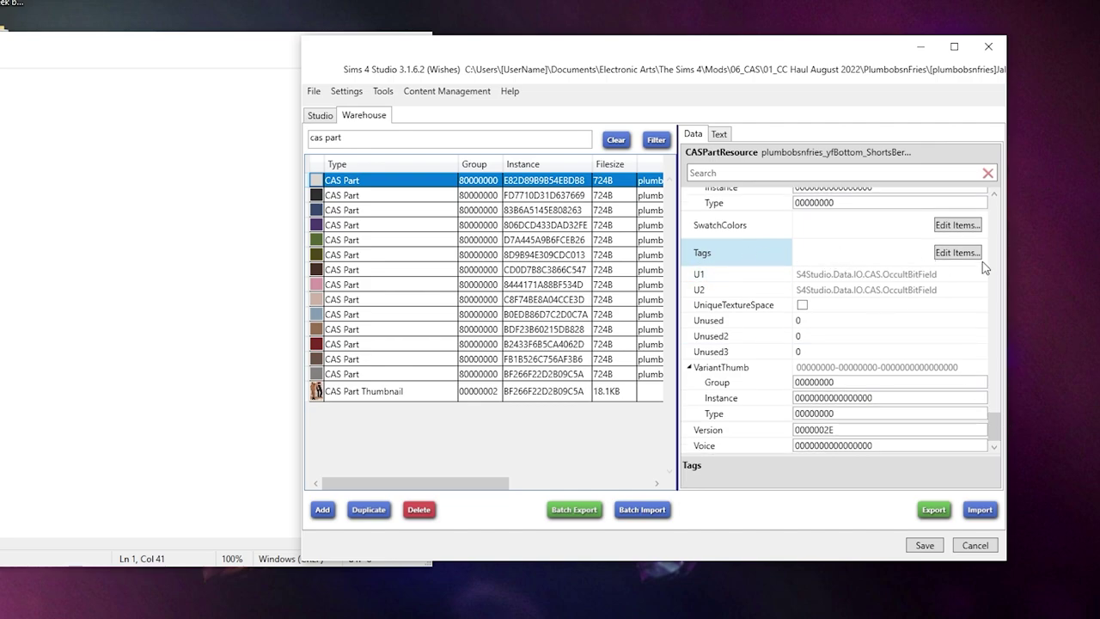
{"action": "left_click", "coordinate": [957, 252]}
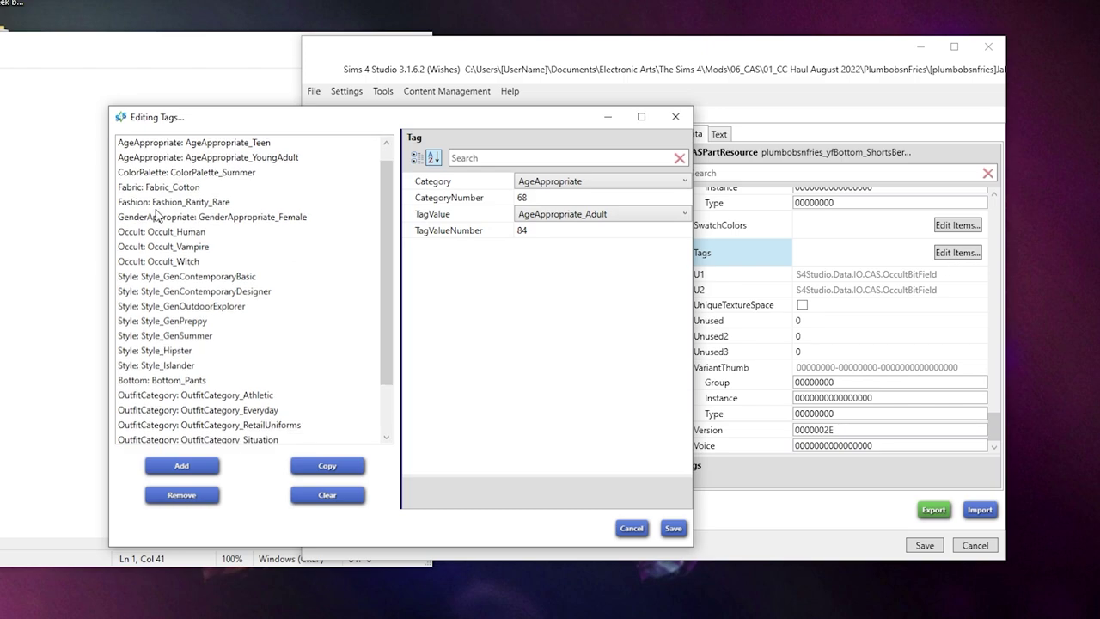
{"action": "left_click", "coordinate": [153, 205]}
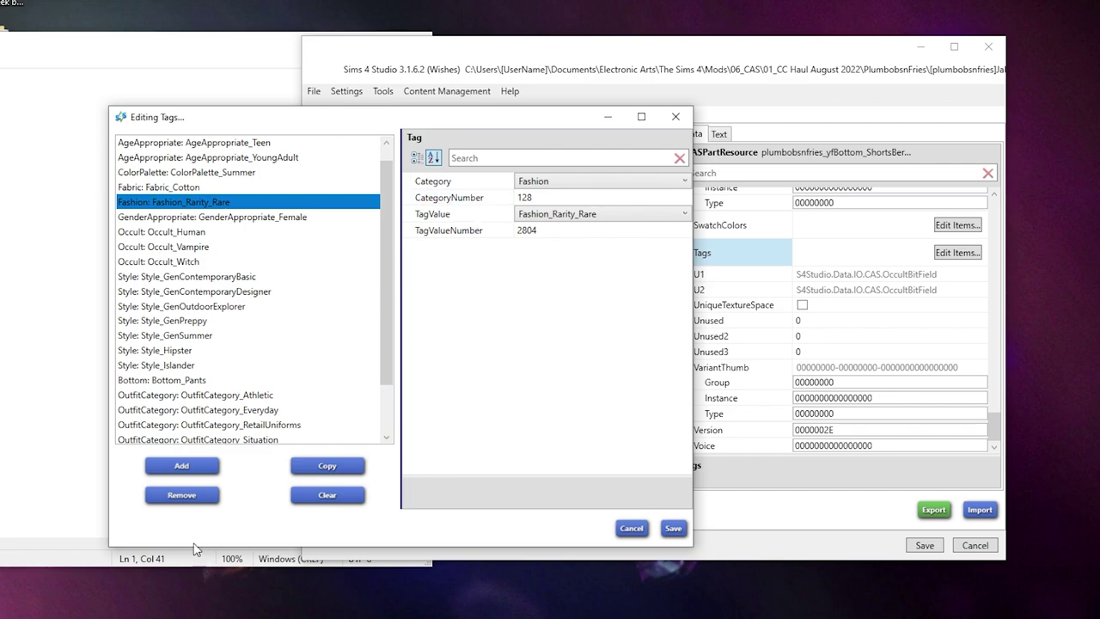
{"action": "left_click", "coordinate": [183, 498]}
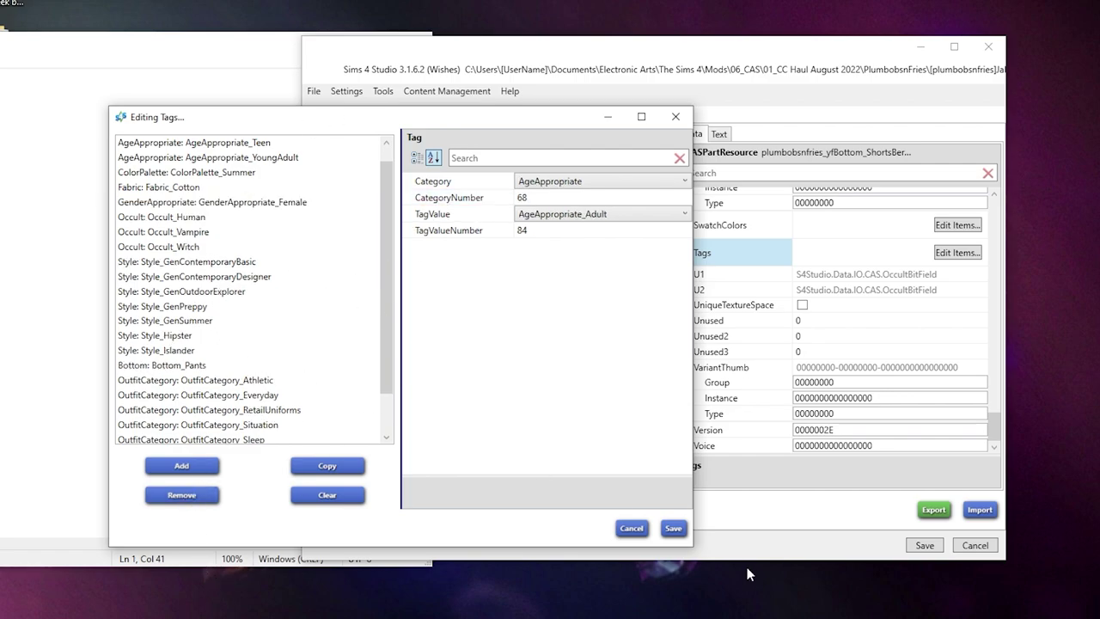
{"action": "left_click", "coordinate": [674, 529]}
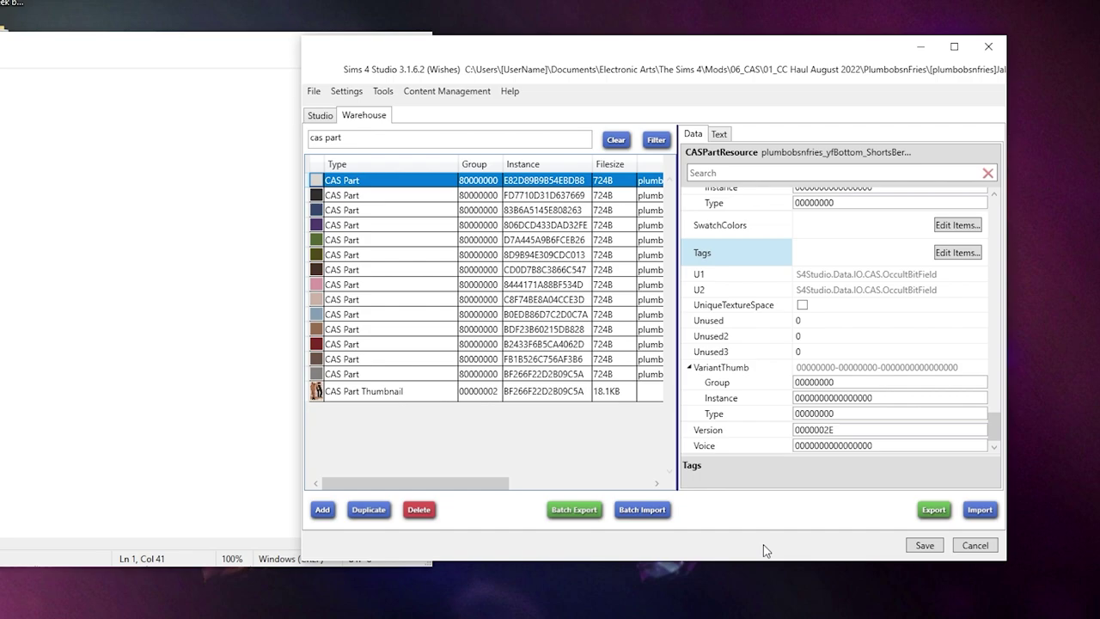
- Remove the Fashion_Rarity_Rare tag from the second CAS Part as well
{"action": "left_click", "coordinate": [431, 195]}
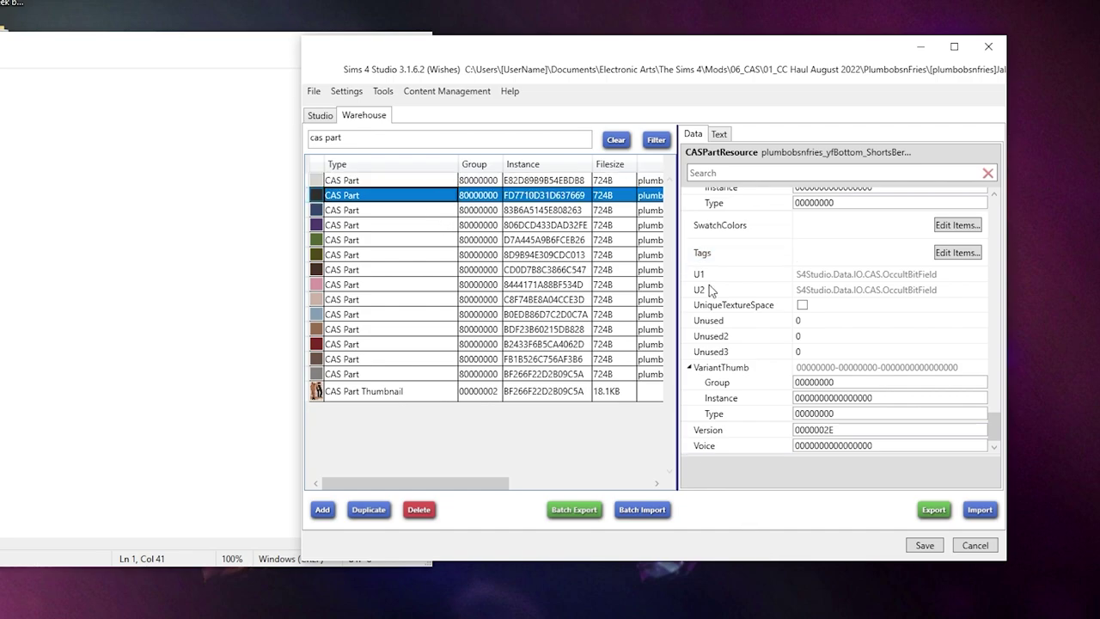
{"action": "left_click", "coordinate": [957, 252]}
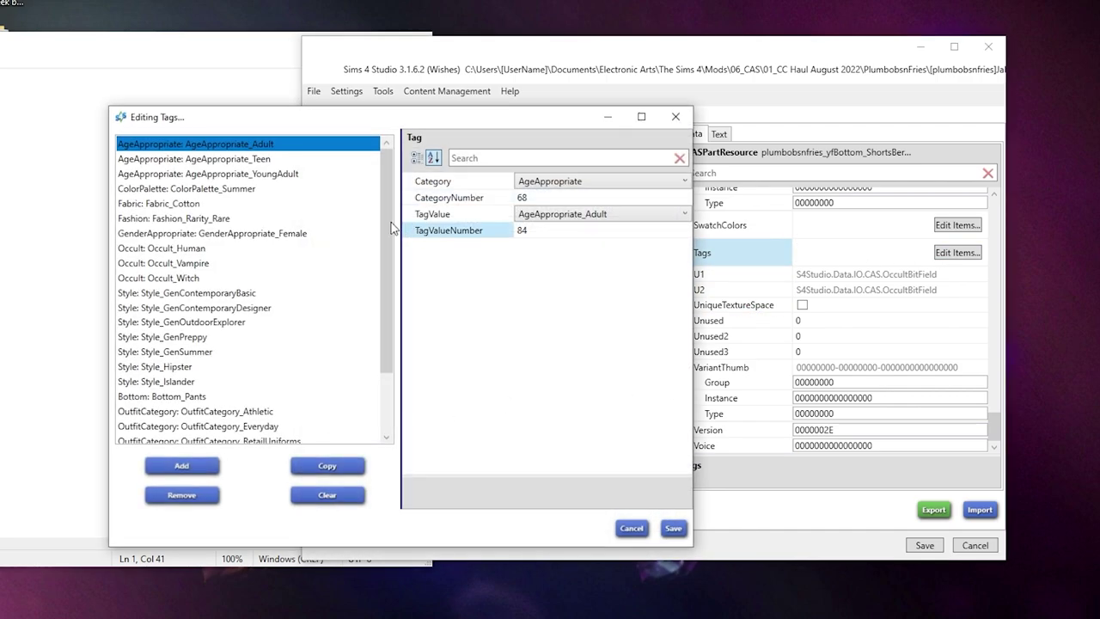
{"action": "left_click", "coordinate": [214, 220]}
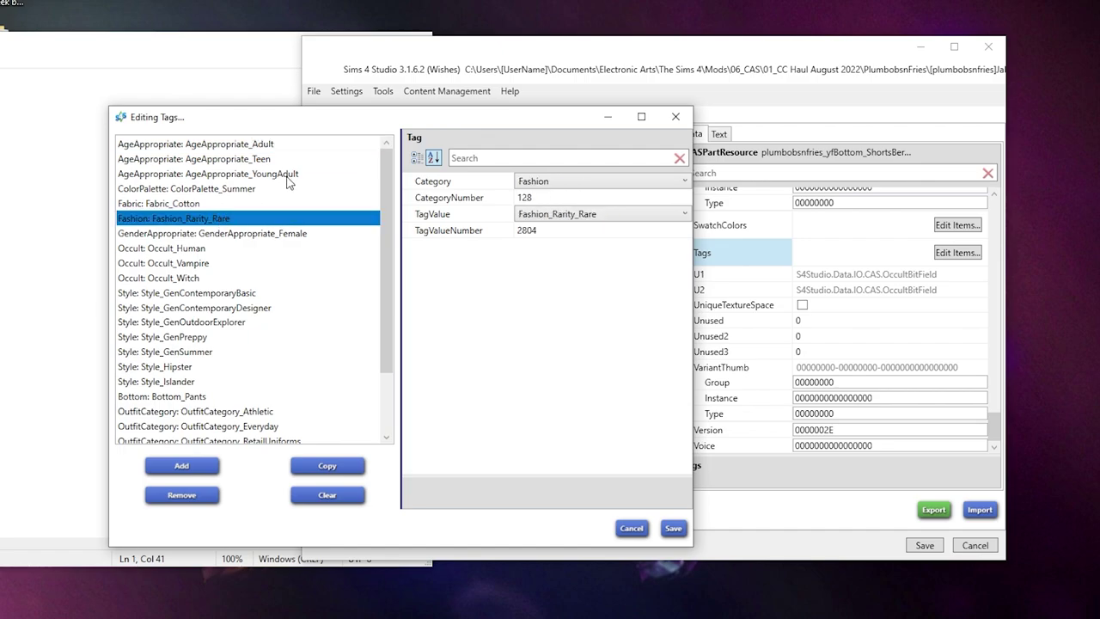
{"action": "left_click", "coordinate": [184, 496]}
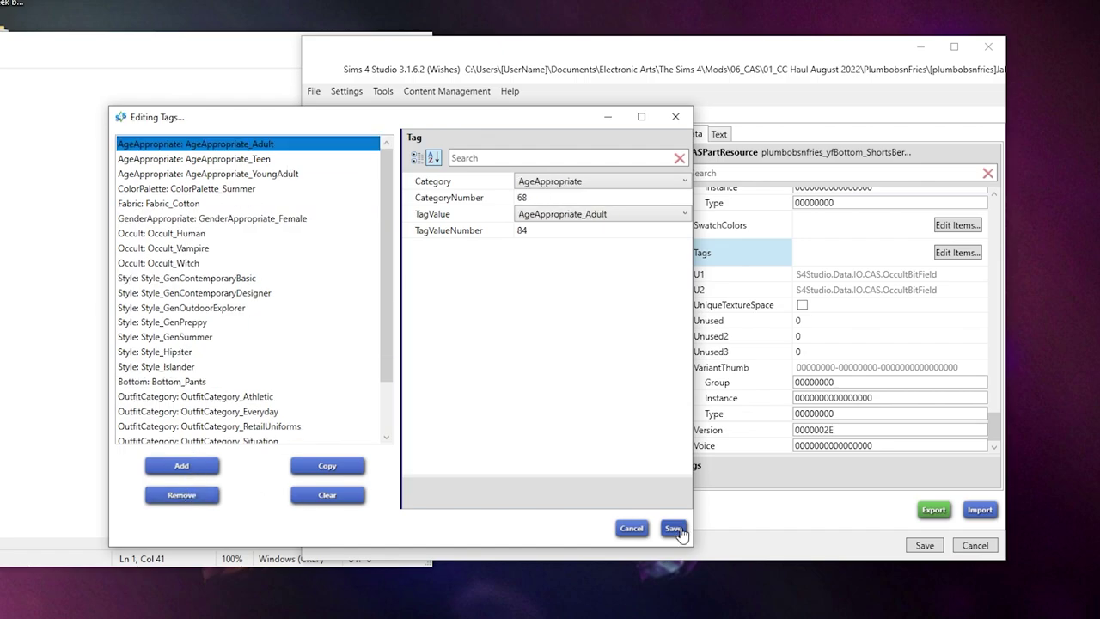
{"action": "left_click", "coordinate": [674, 529]}
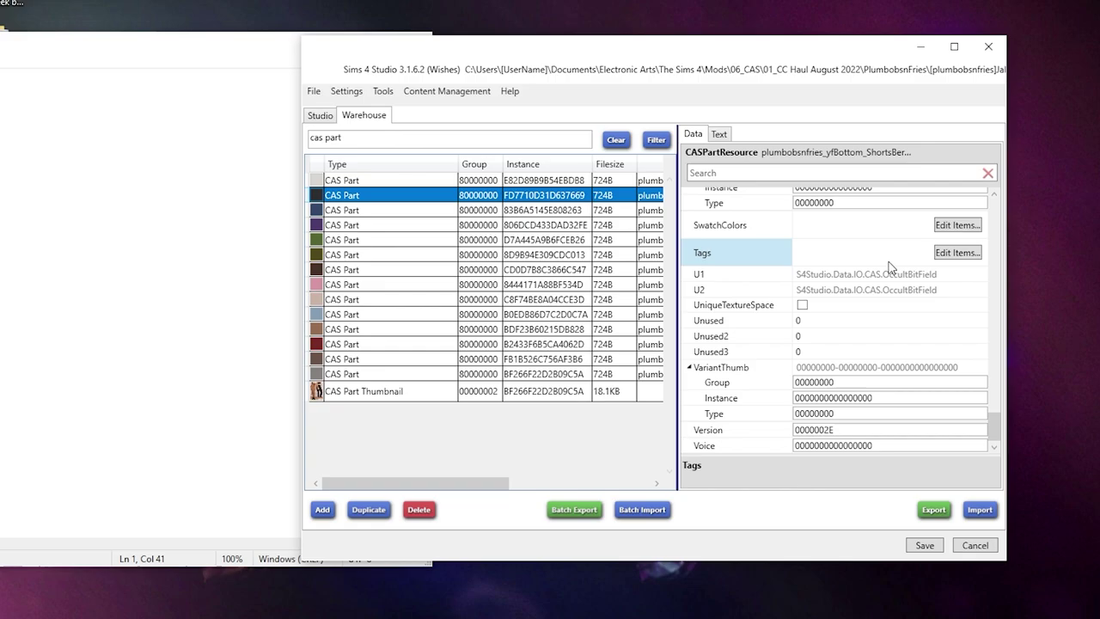
{"action": "left_click", "coordinate": [960, 253]}
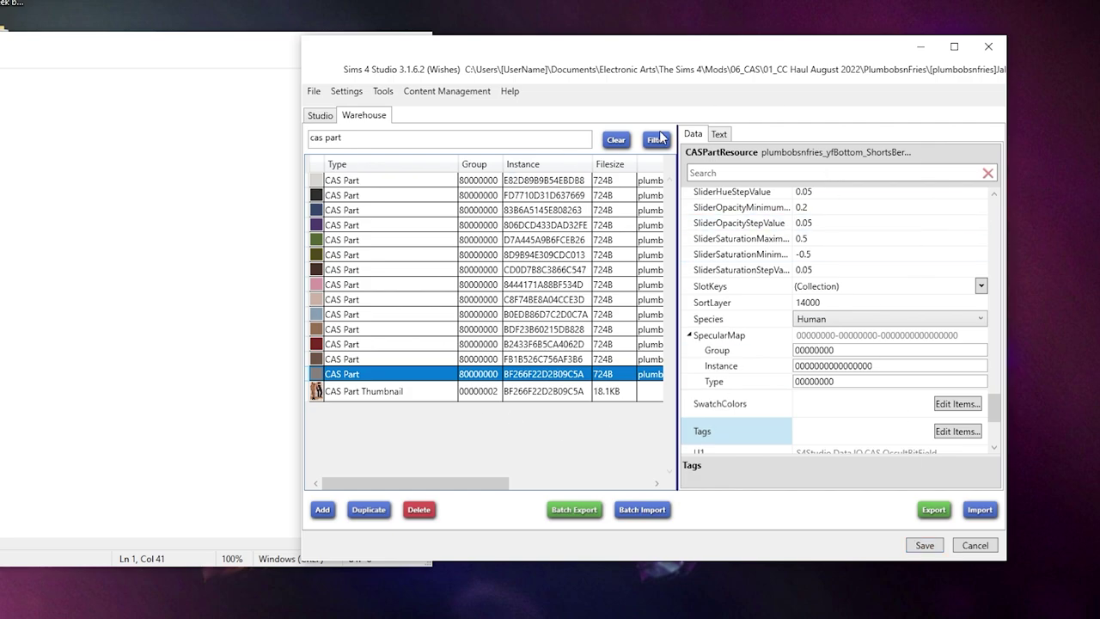
- Save the edited package twice, acknowledging each 'Your package has been saved.' message
{"action": "left_click", "coordinate": [920, 546]}
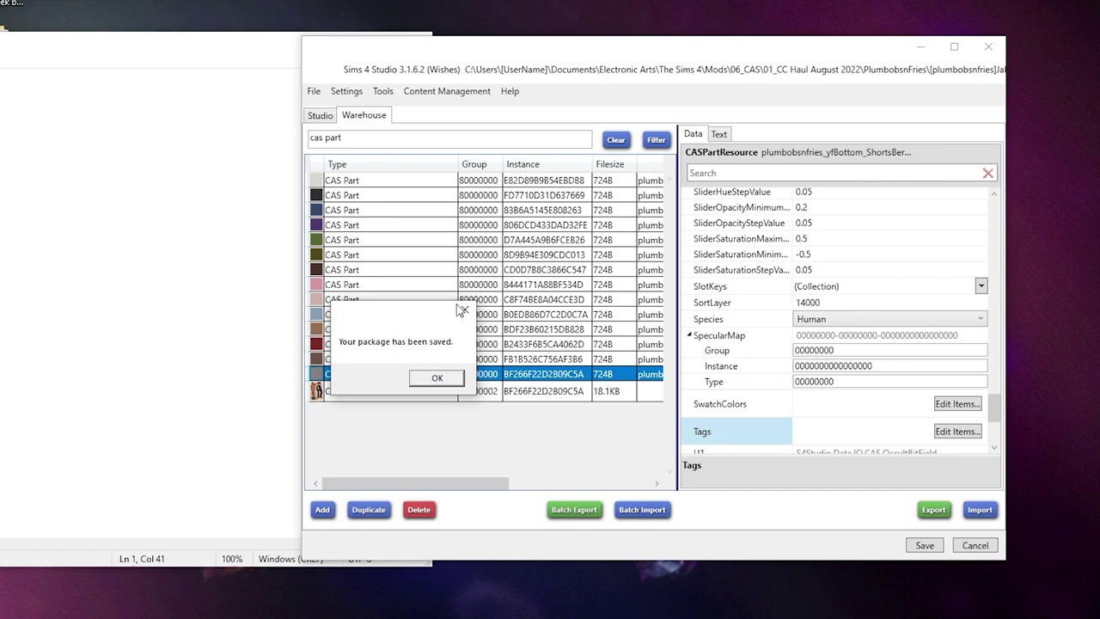
{"action": "left_click", "coordinate": [437, 379]}
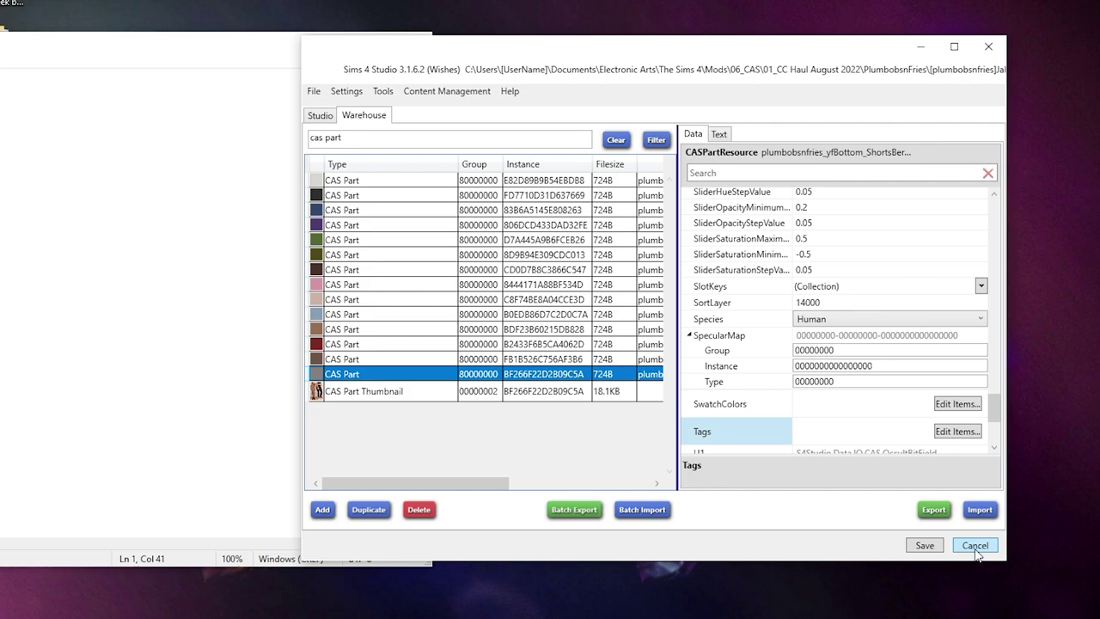
{"action": "left_click", "coordinate": [918, 550]}
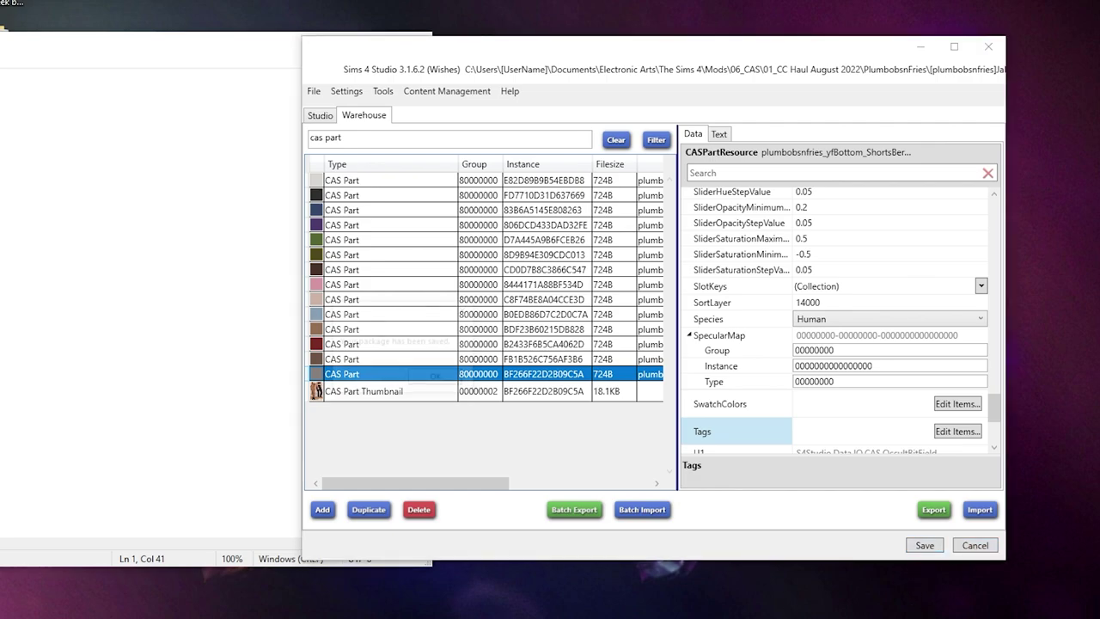
{"action": "left_click", "coordinate": [442, 383]}
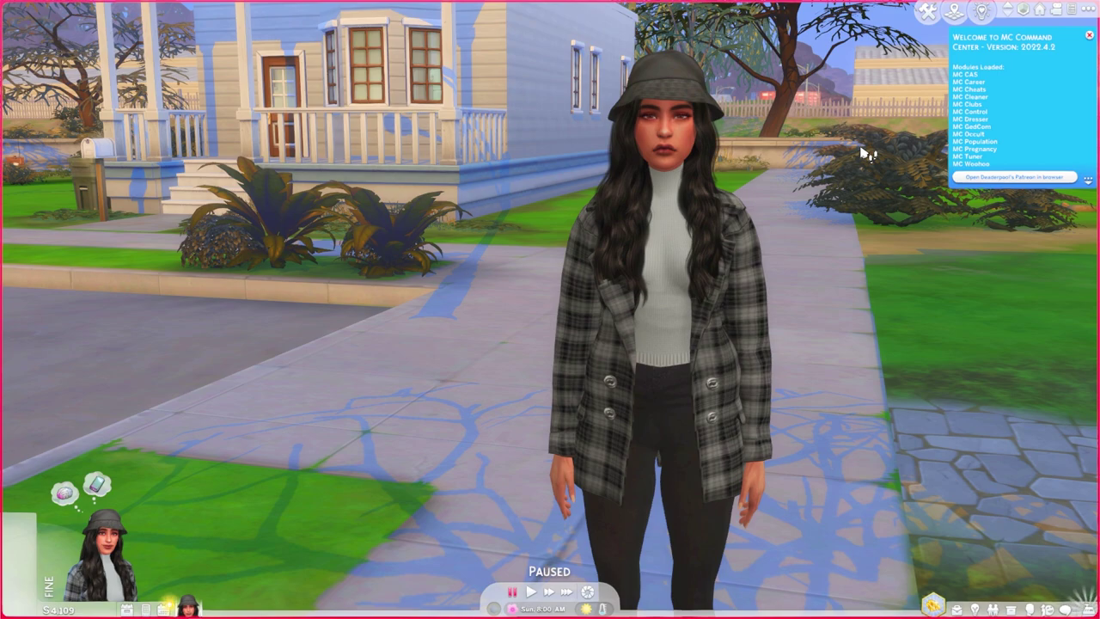
- Close the WonderfulWhims and MC Command Center welcome notices and zoom in toward the Sim
{"action": "scroll", "coordinate": [869, 153], "scroll_direction": "down", "scroll_amount": 2}
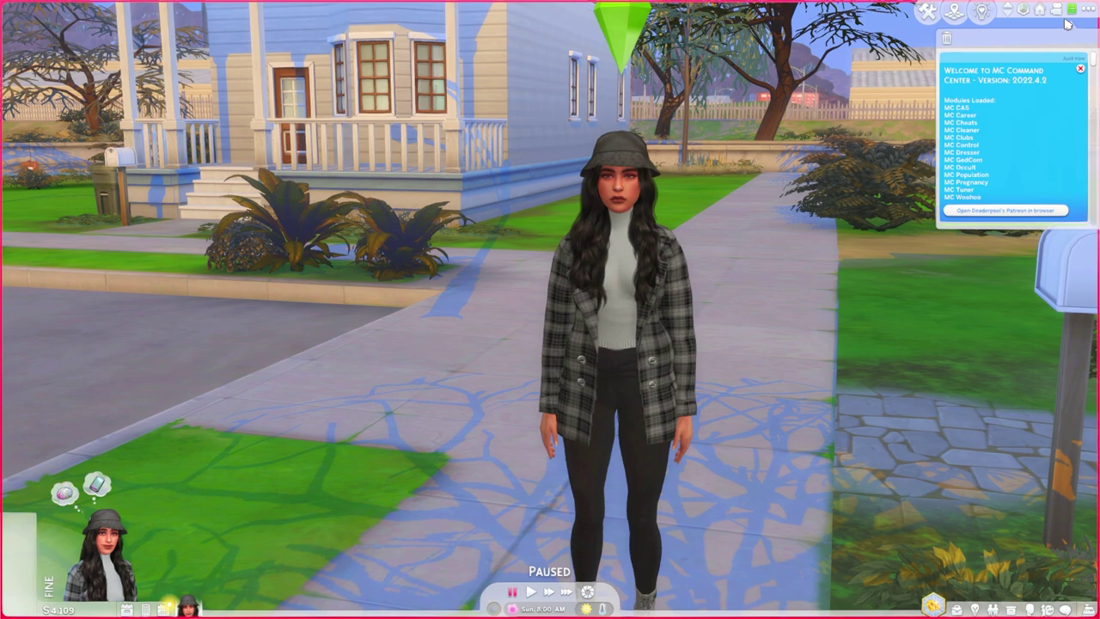
{"action": "left_click", "coordinate": [1081, 121]}
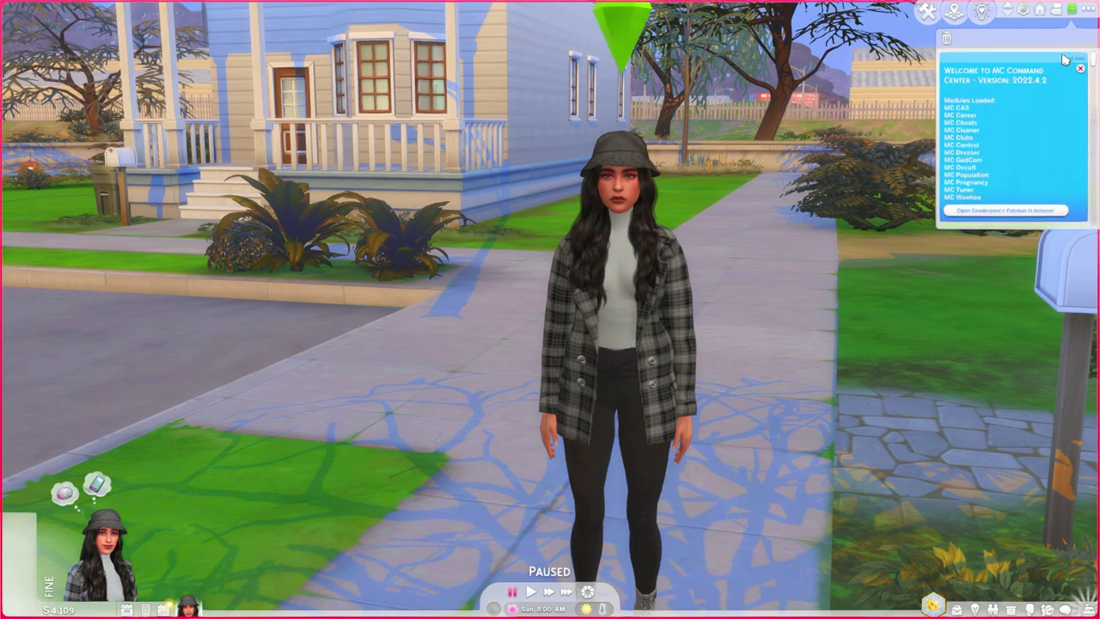
{"action": "left_click", "coordinate": [1072, 12]}
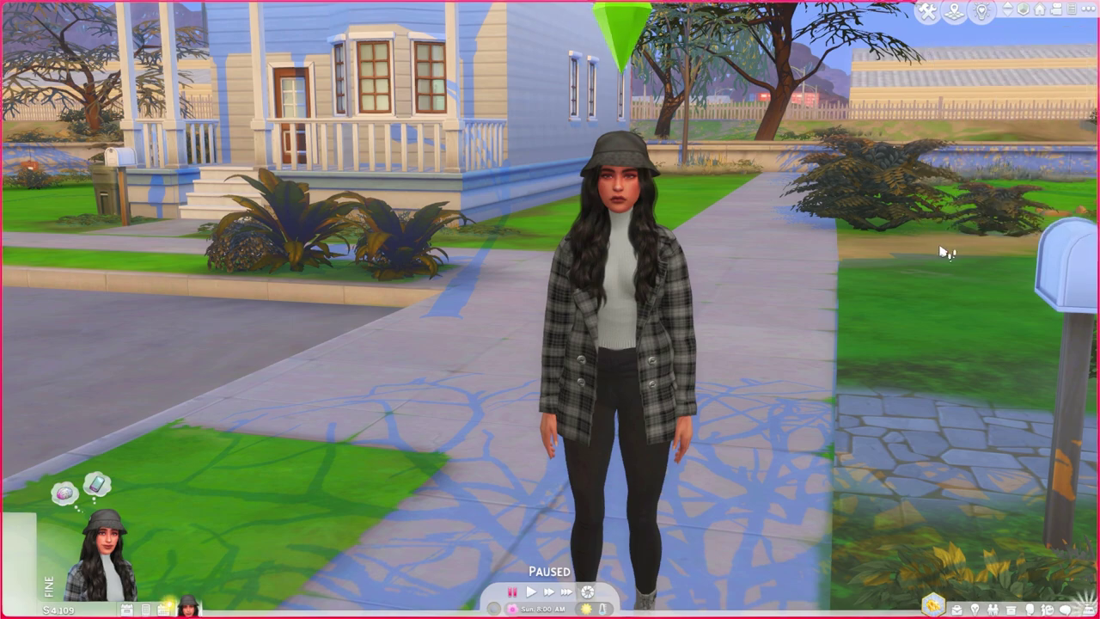
{"action": "scroll", "coordinate": [943, 241], "scroll_direction": "up", "scroll_amount": 2}
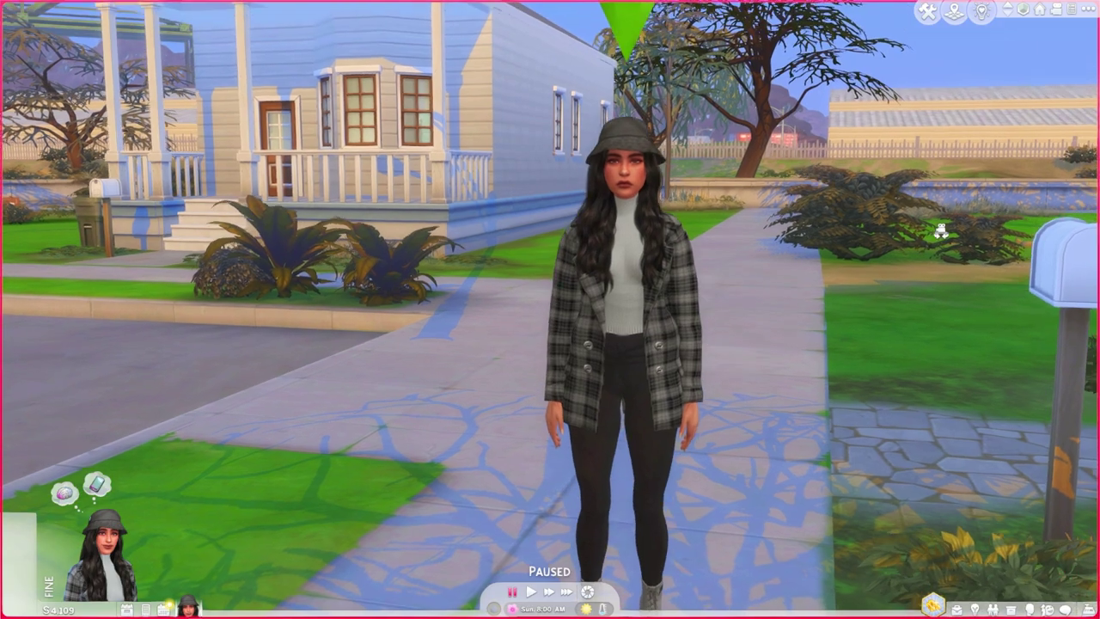
{"action": "scroll", "coordinate": [972, 237], "scroll_direction": "up", "scroll_amount": 3}
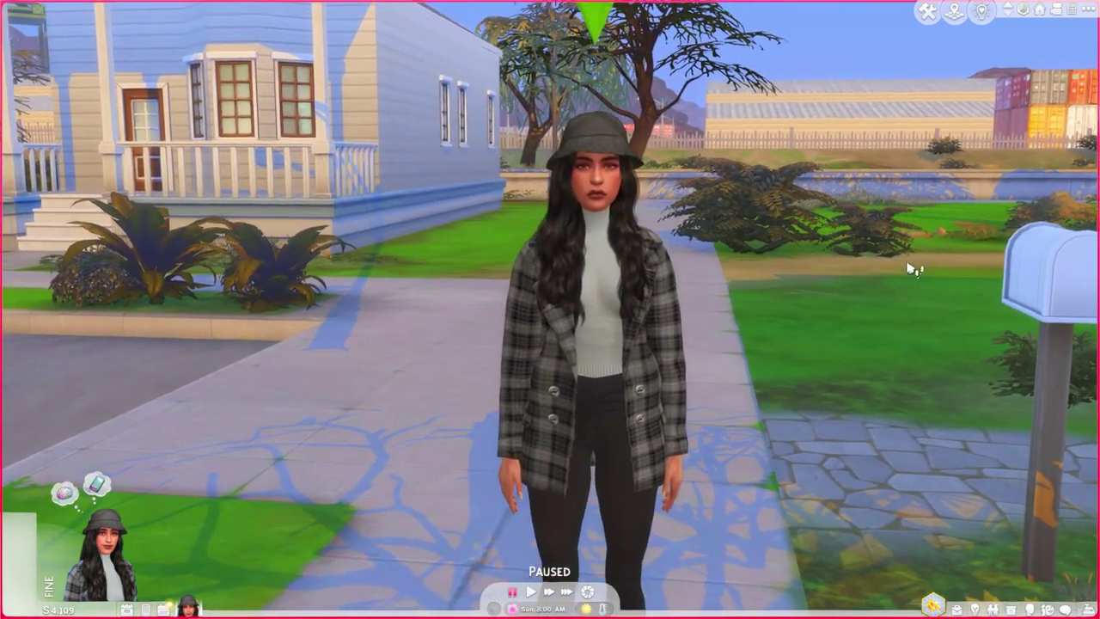
{"action": "scroll", "coordinate": [913, 269], "scroll_direction": "up", "scroll_amount": 2}
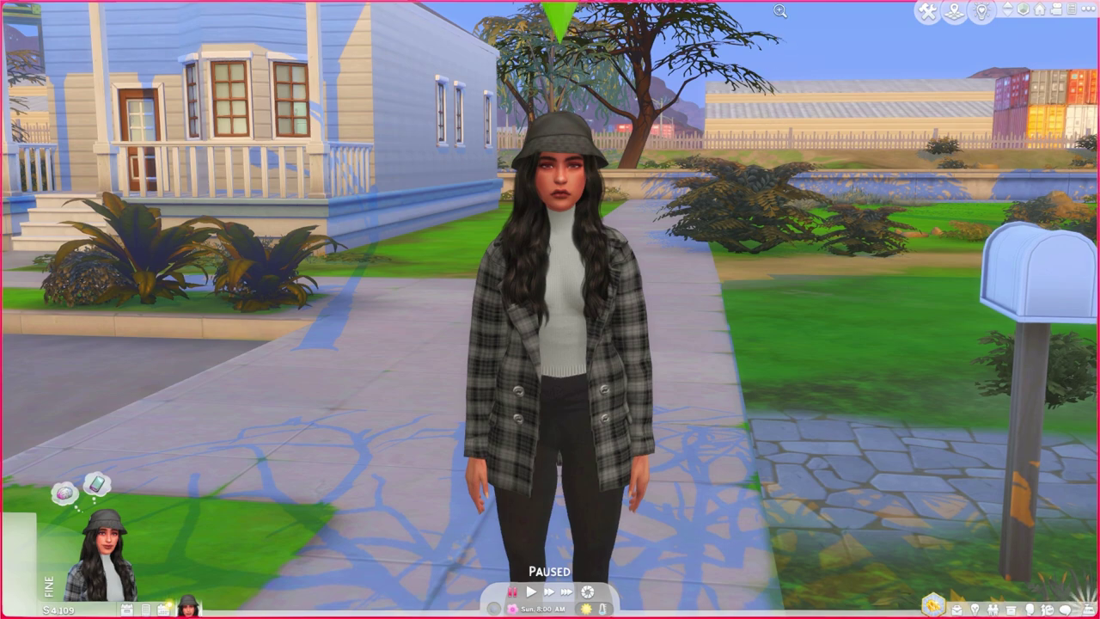
{"action": "scroll", "coordinate": [825, 251], "scroll_direction": "up", "scroll_amount": 3}
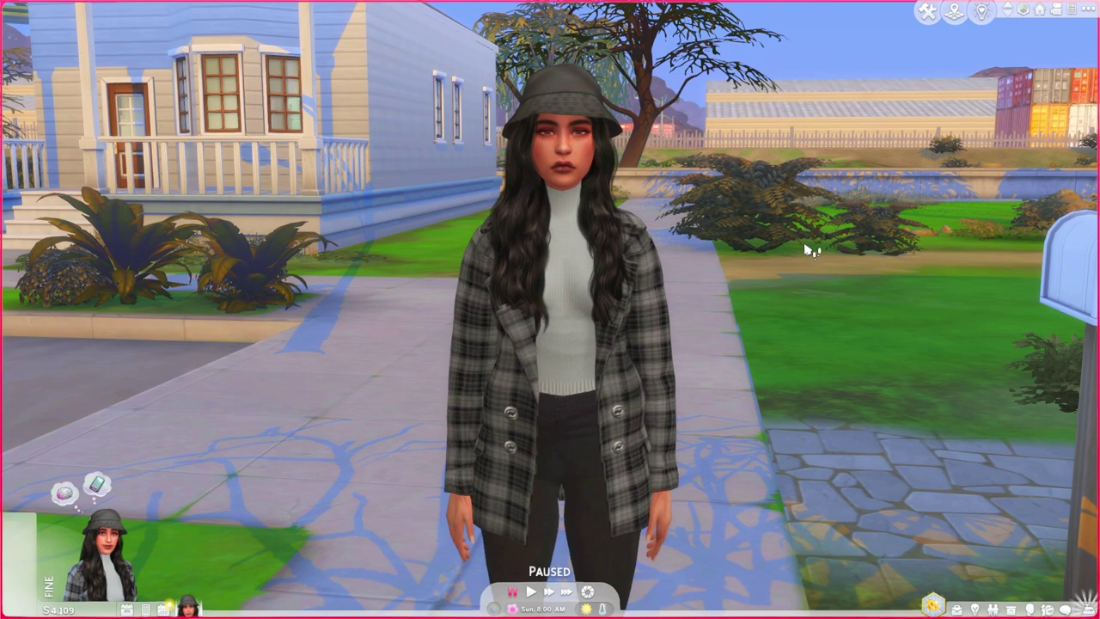
{"action": "scroll", "coordinate": [797, 248], "scroll_direction": "up", "scroll_amount": 1}
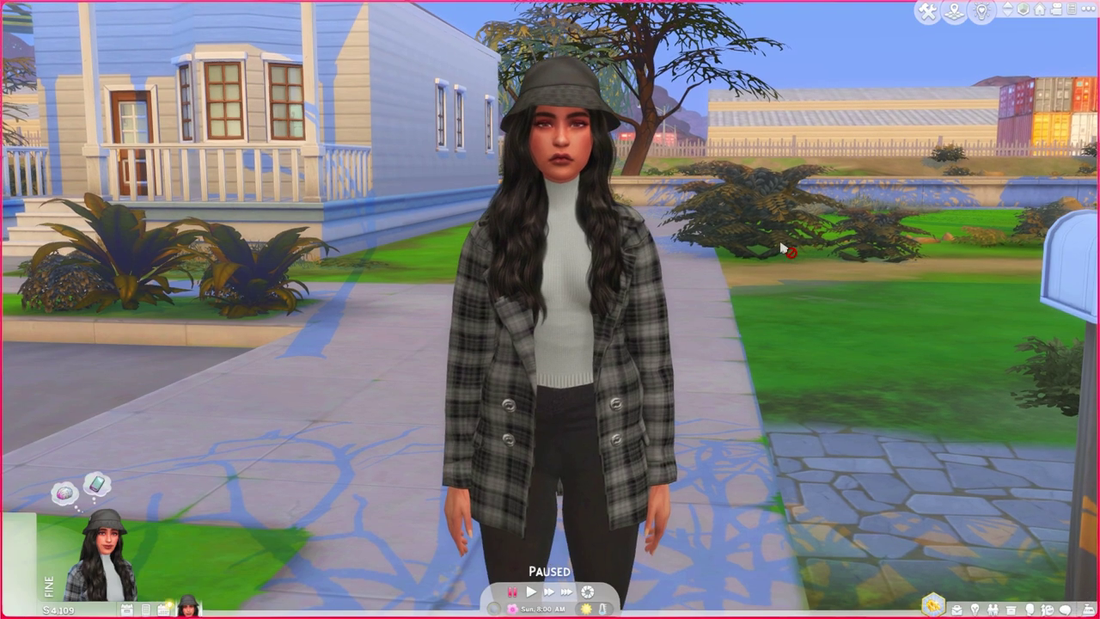
- Enter camera mode with Tab and zoom in close on the Sim in her plaid coat
{"action": "key", "text": "Tab"}
{"action": "scroll", "coordinate": [788, 249], "scroll_direction": "up", "scroll_amount": 3}
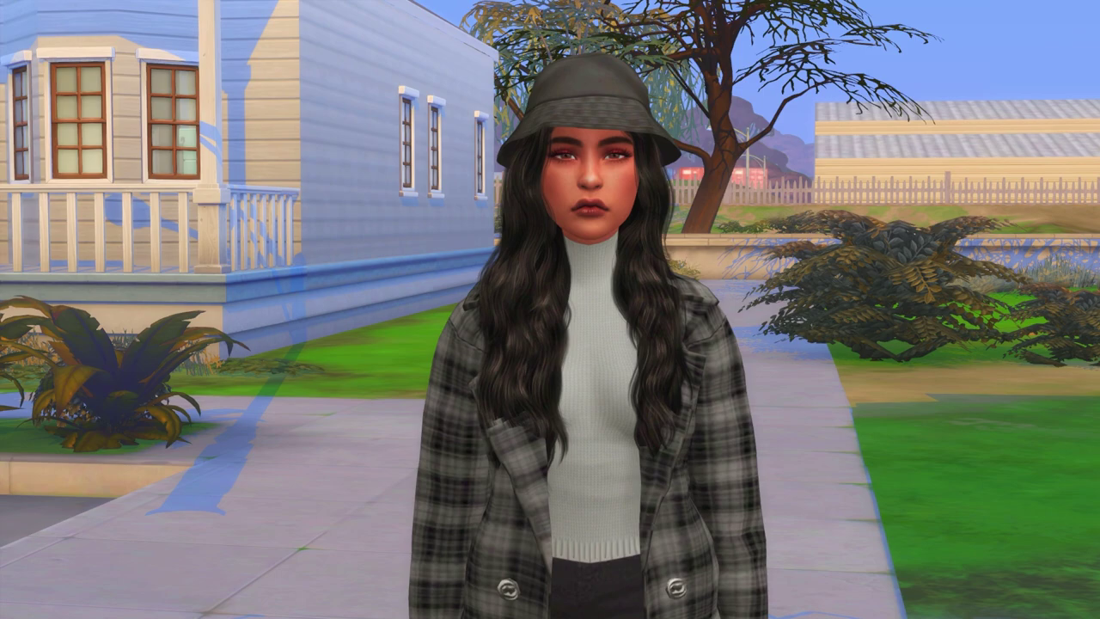